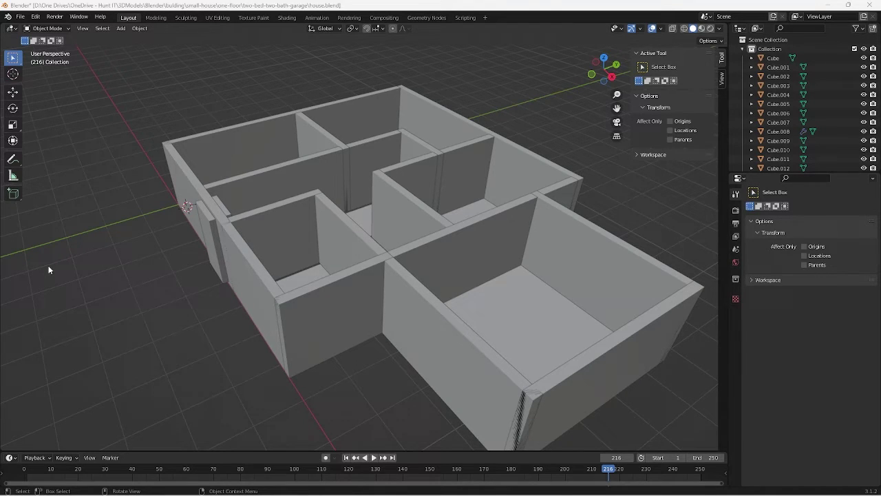
- Orbit around the house and select front wall Cube.008 with door cutter Cube.017 made active
middle_drag(48, 270, 409, 273)
middle_drag(312, 285, 320, 279)
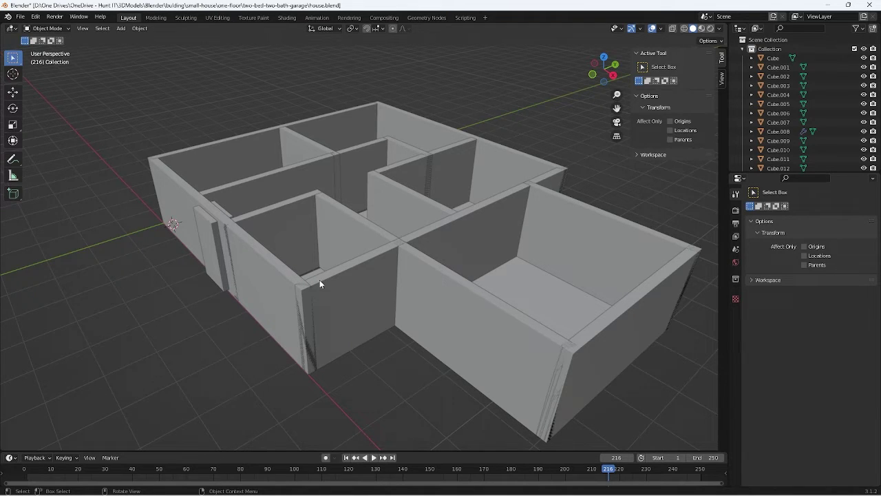
click(205, 241)
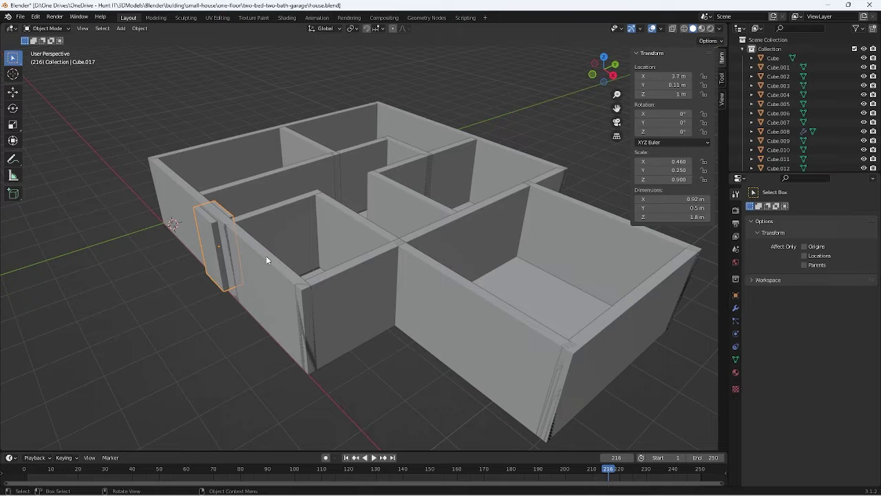
click(213, 249)
shift+click(215, 249)
- Copy-paste the door cutter as Cube.018, park it along X at −5.2751 m, then reselect the front wall
click(206, 256)
click(206, 257)
key(ctrl+c)
key(ctrl+v)
key(g)
key(x)
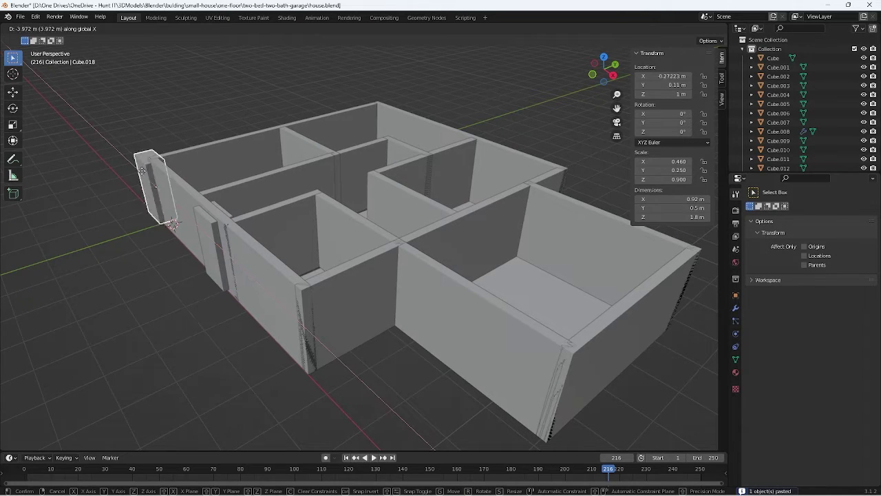
click(98, 142)
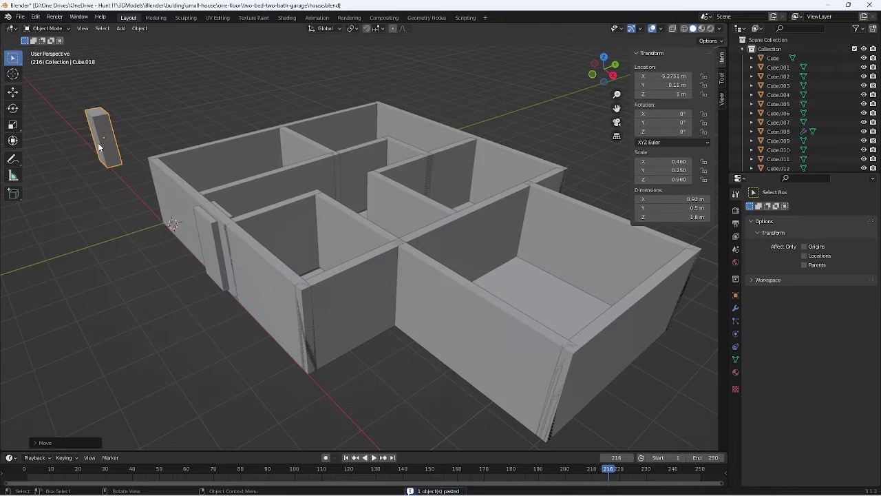
click(166, 280)
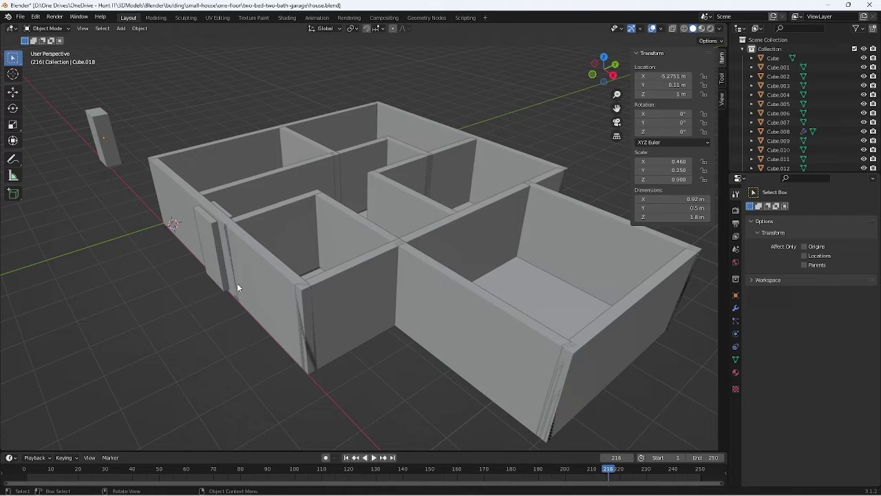
click(256, 296)
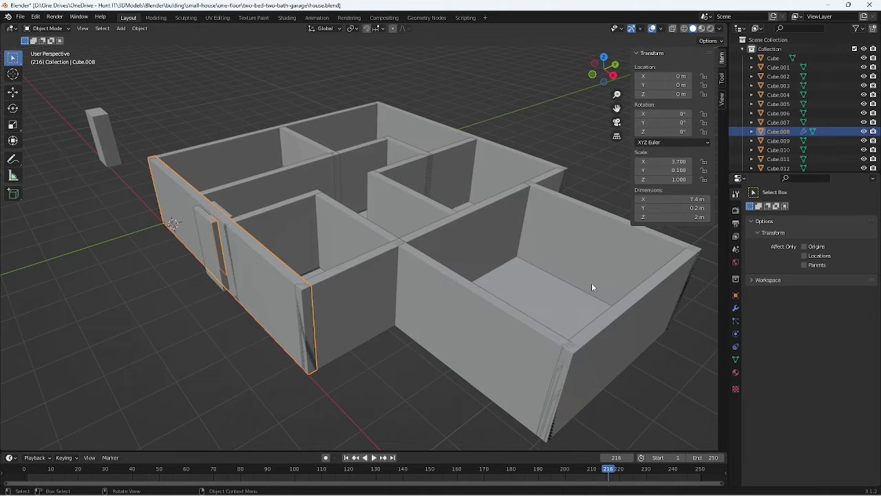
- Set the front wall's Boolean modifier object to the door cutter Cube.017
click(736, 309)
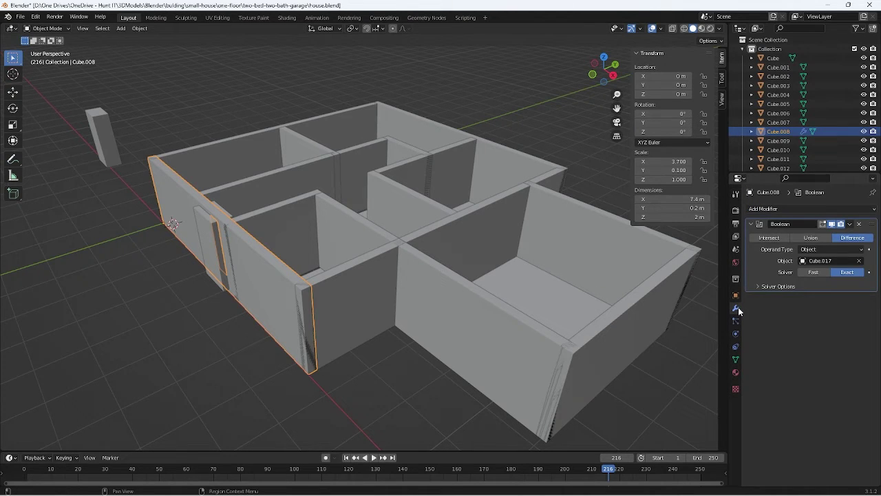
click(858, 261)
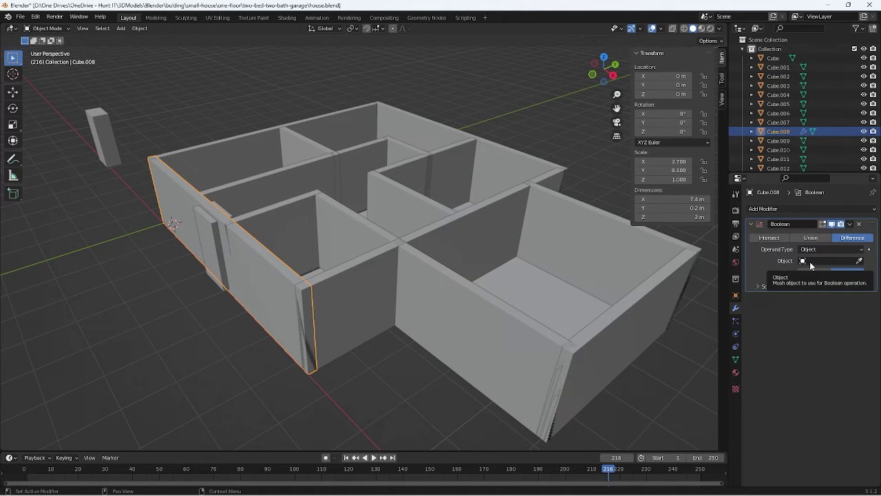
click(859, 260)
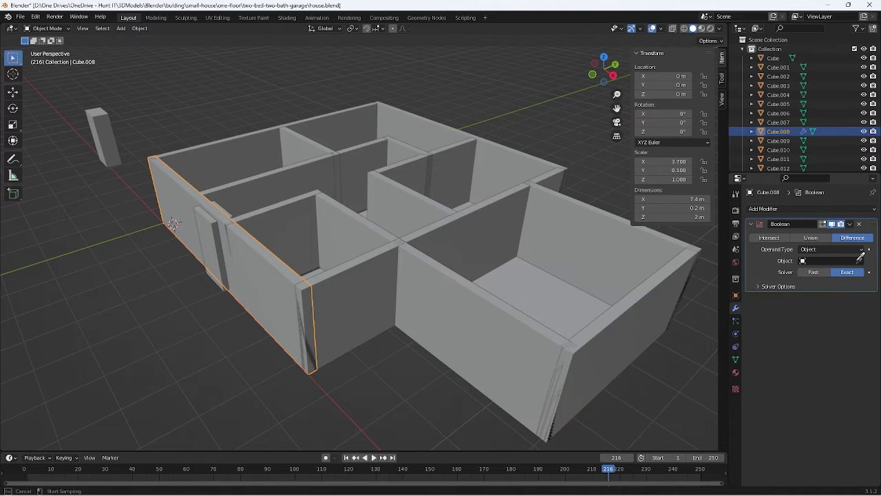
click(210, 257)
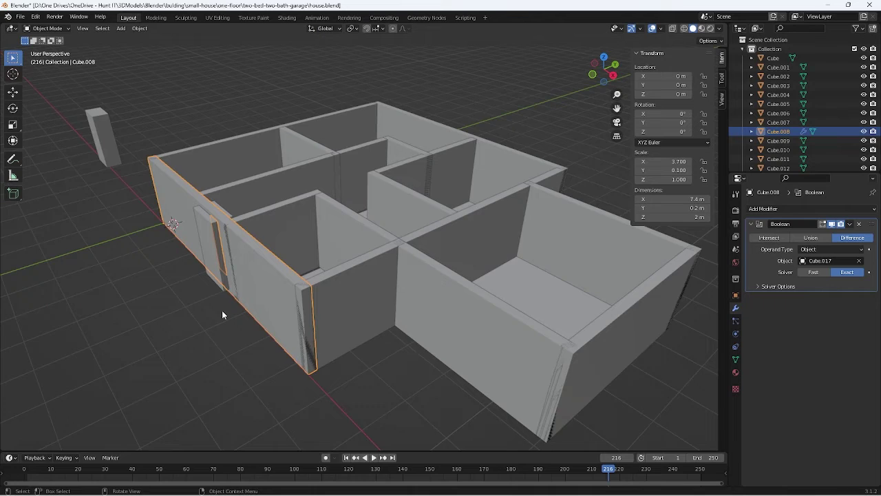
- Hide Cube.017 to reveal the doorway opening, then reselect front wall Cube.008
scroll(221, 309, up, 3)
middle_drag(221, 310, 136, 282)
click(132, 282)
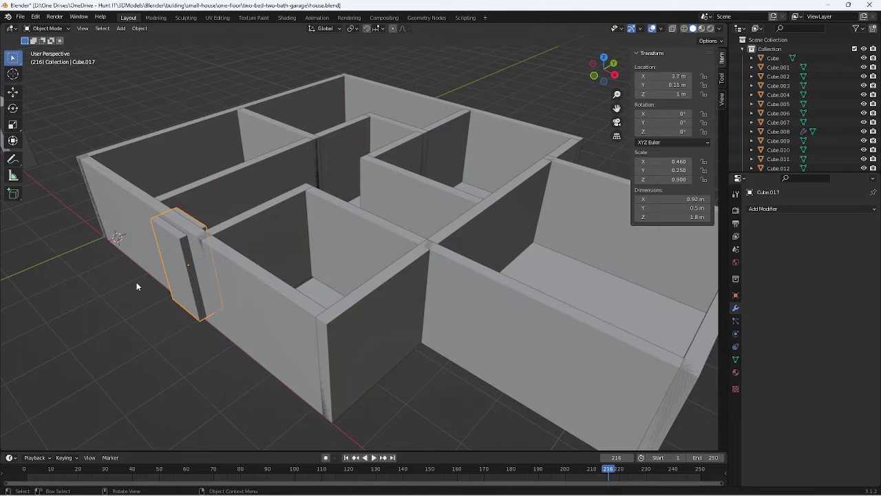
key(h)
middle_drag(146, 285, 157, 268)
click(250, 274)
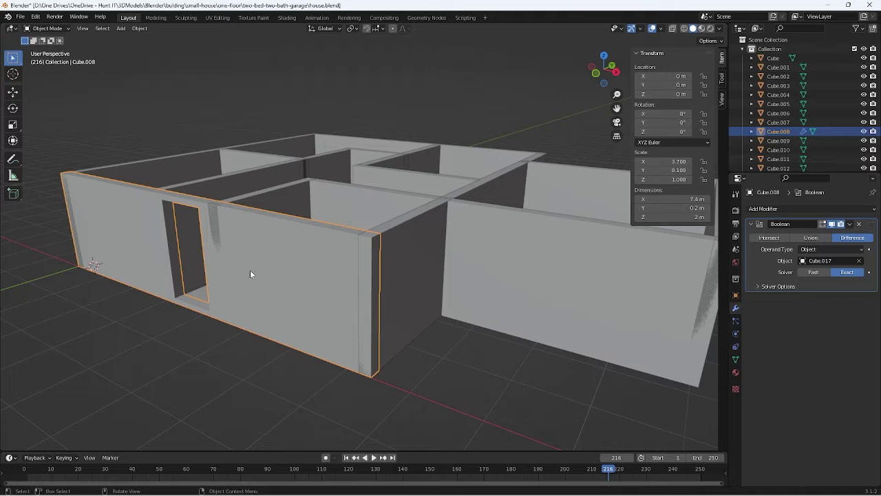
- Raise the front wall on Z to inspect the cut, then undo the move
key(g)
key(z)
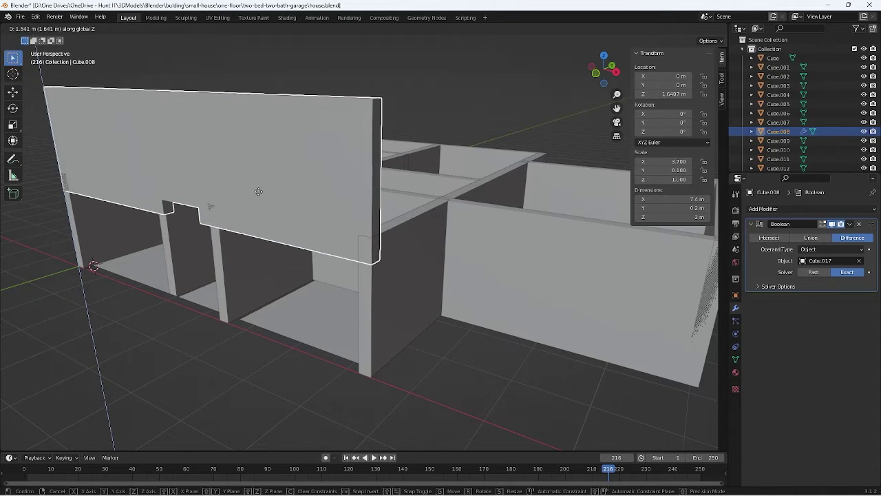
click(259, 210)
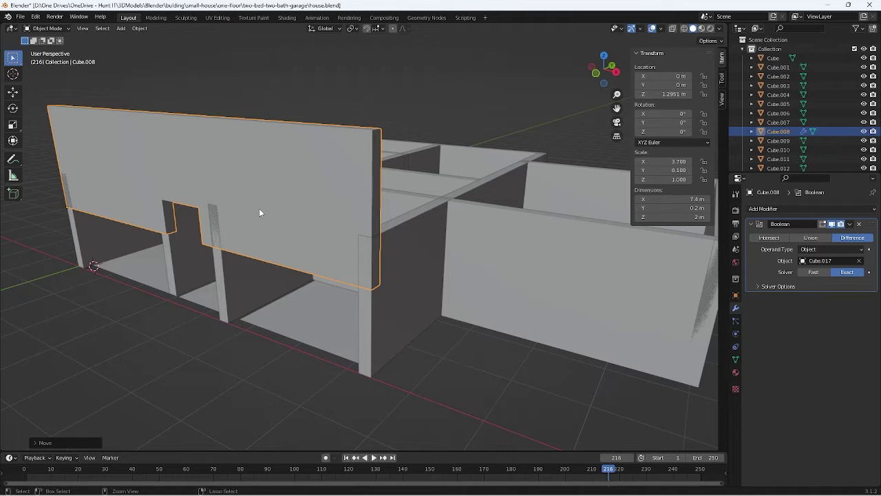
key(ctrl+z)
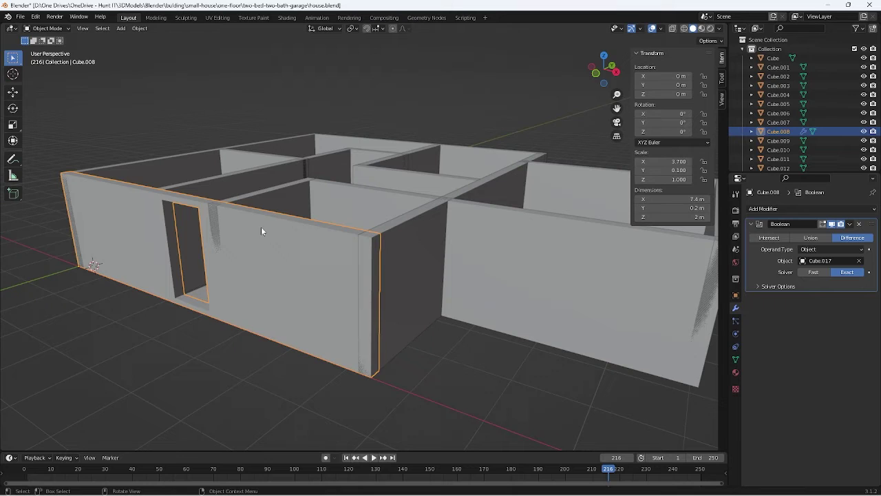
- Apply Visual Geometry to Mesh on the front wall, then test-lift it on Z and undo
click(140, 30)
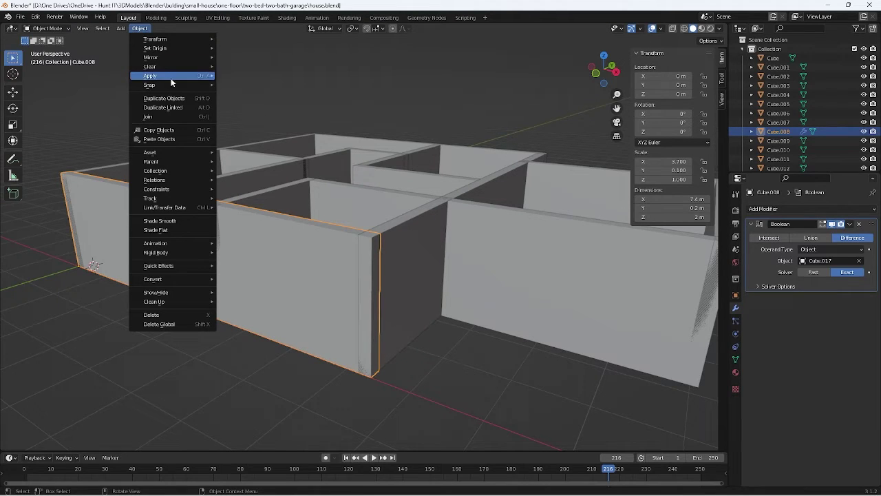
mouse_move(172, 77)
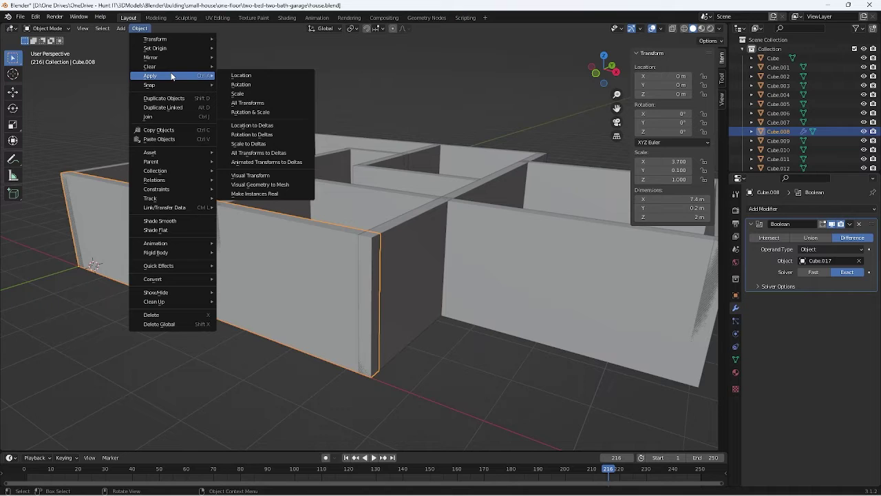
click(296, 190)
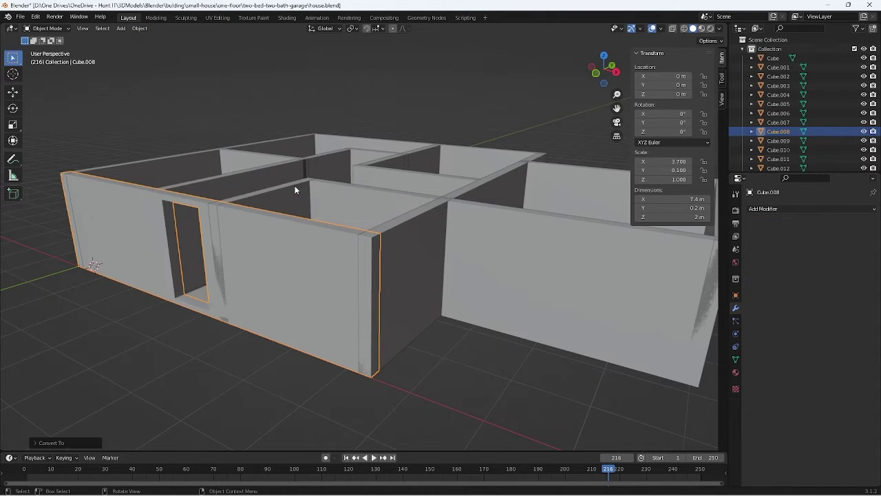
click(289, 262)
click(135, 282)
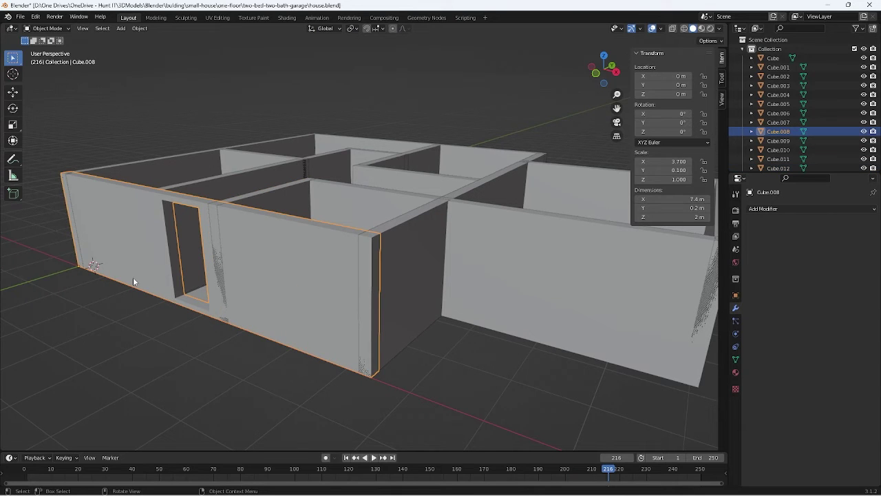
key(g)
key(z)
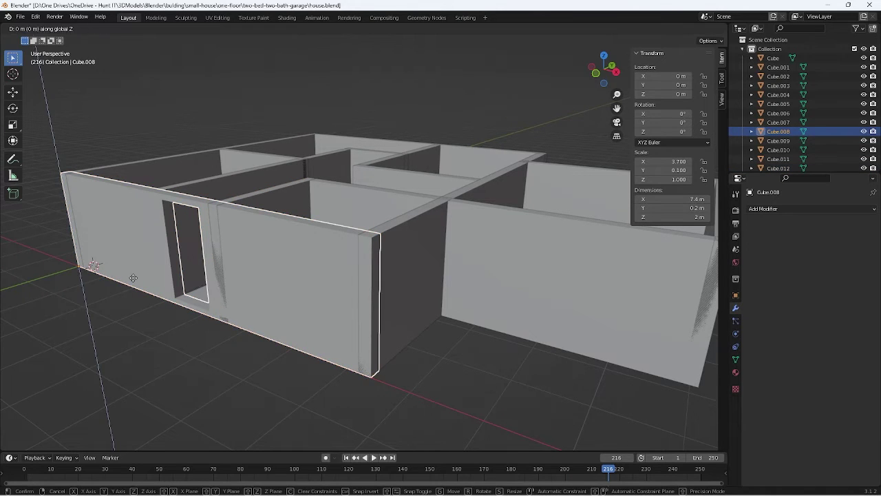
click(136, 157)
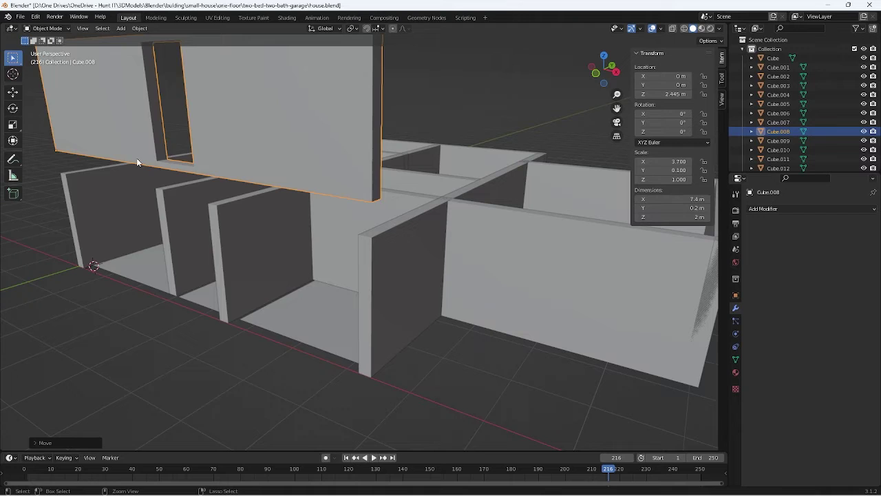
key(ctrl+z)
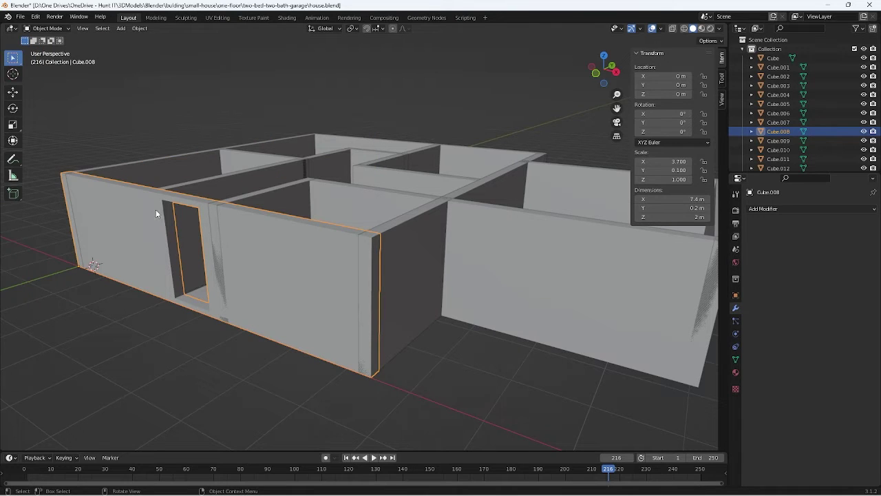
- Unhide the door cutter Cube.017 with Alt+H and select it
click(192, 281)
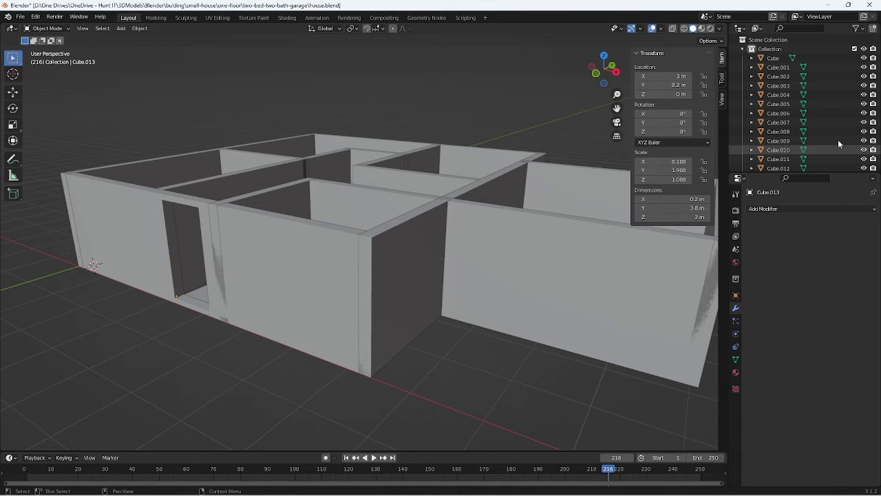
scroll(816, 90, down, 4)
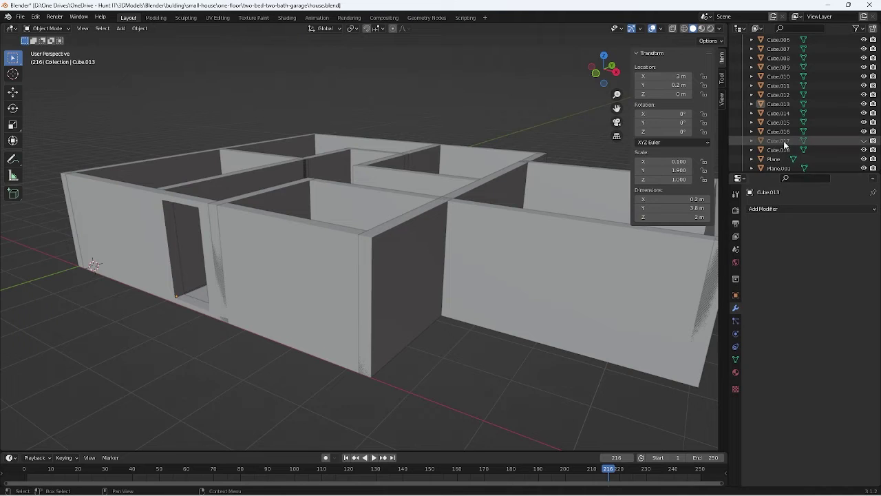
right_click(784, 140)
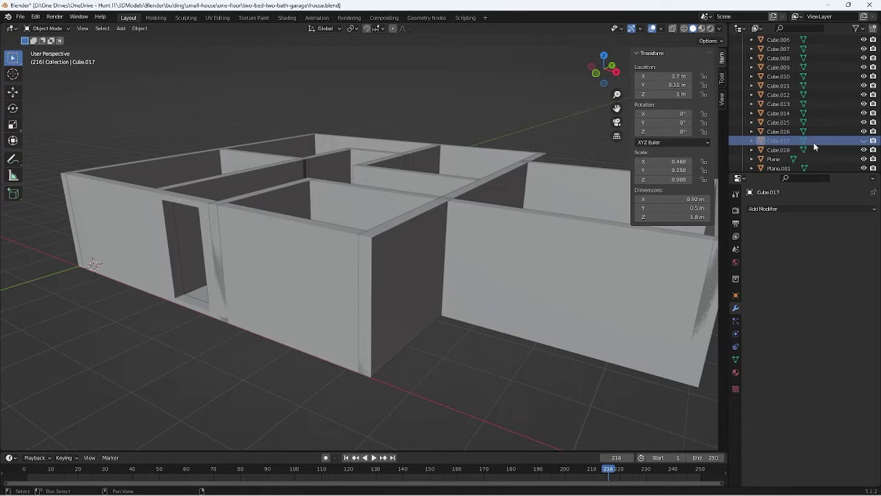
key(alt+h)
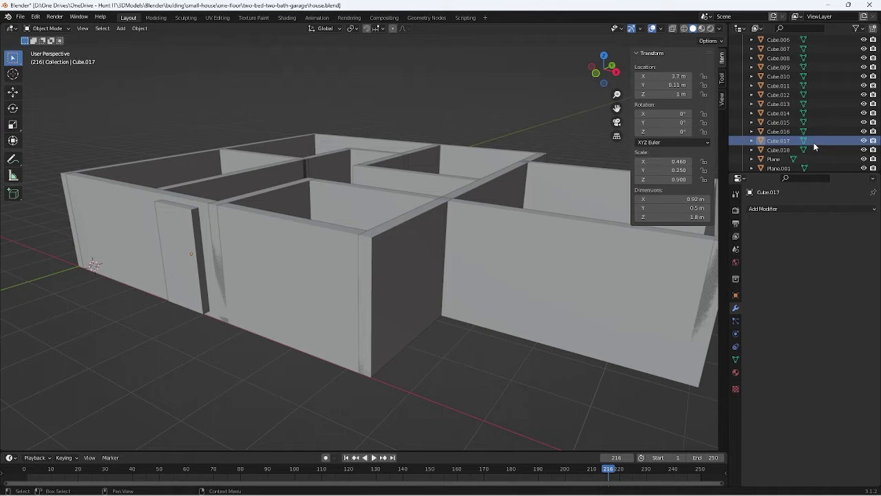
click(196, 270)
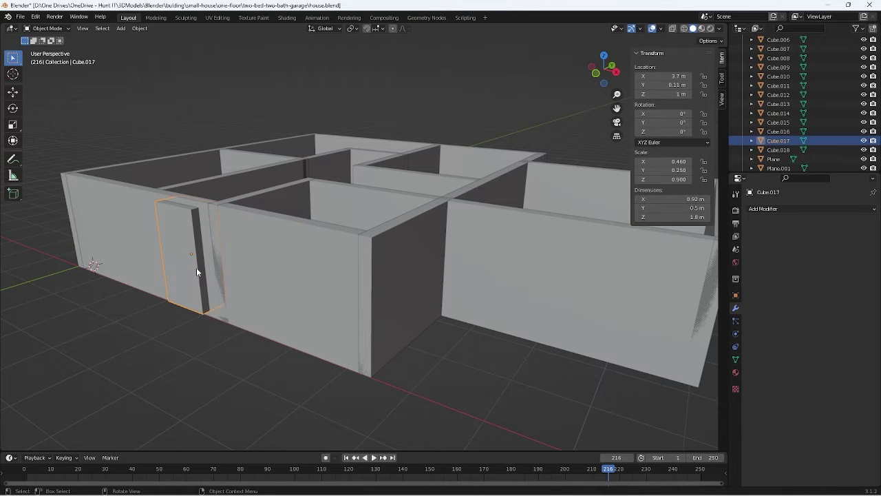
- Try moving the door cutter in front of the house, then undo the move
key(g)
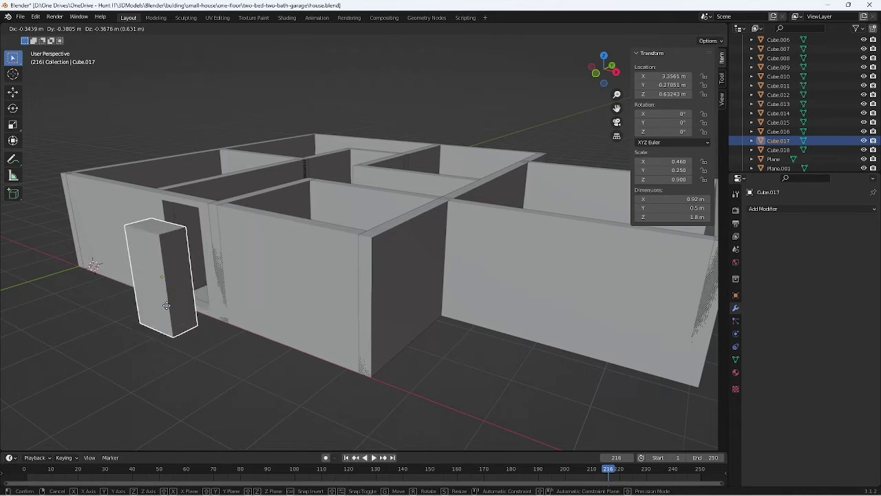
click(138, 349)
middle_drag(137, 350, 124, 351)
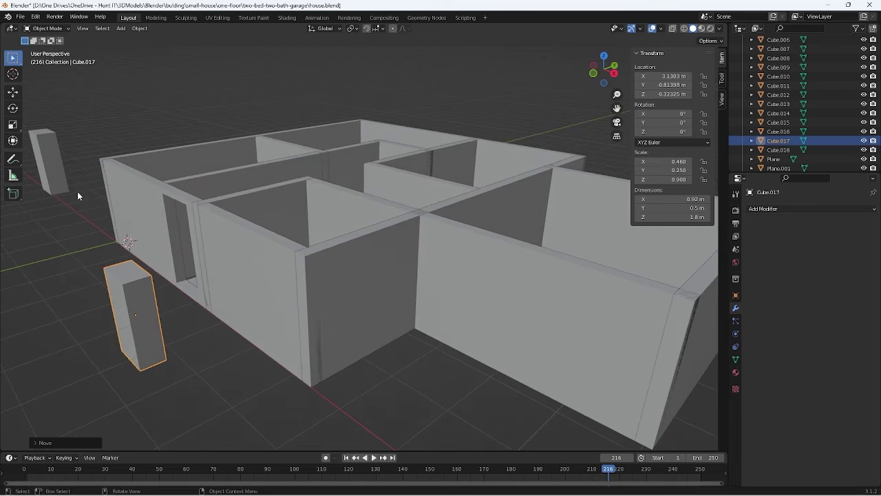
click(58, 185)
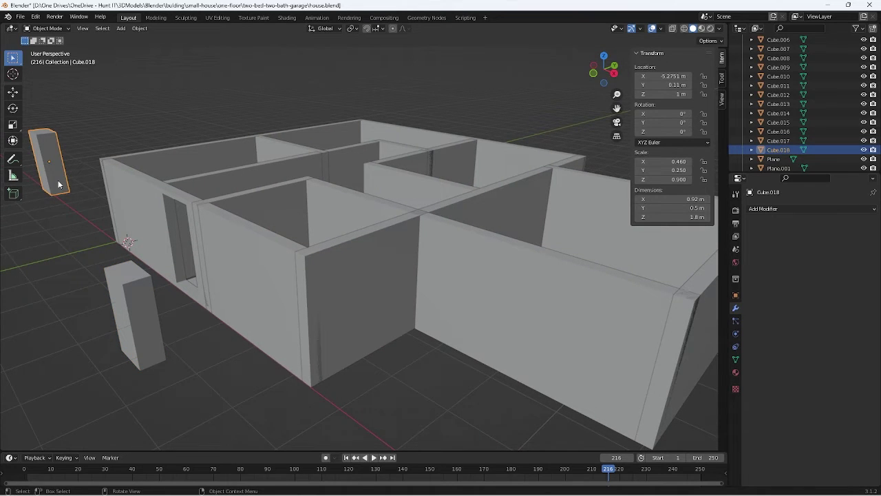
middle_drag(131, 162, 157, 178)
key(ctrl+z)
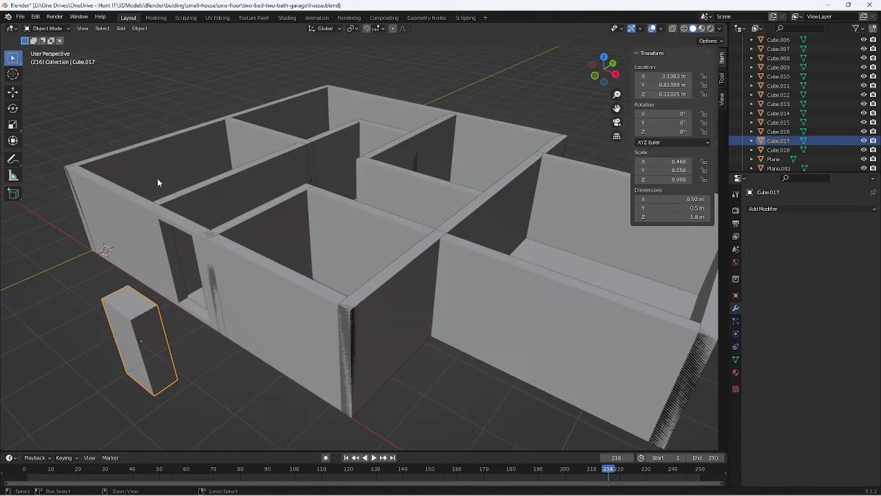
key(ctrl+z)
- Move the door cutter along X then Y into the interior wall at X 6.2124, Y 3.8631 m
key(g)
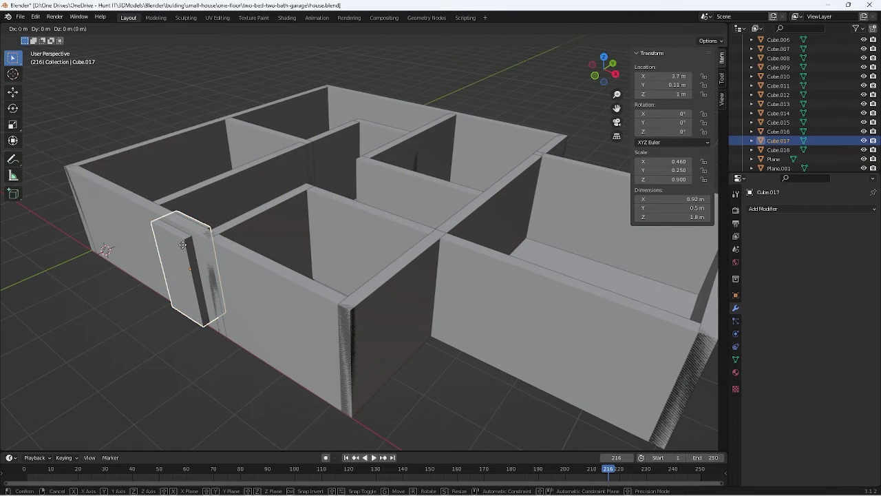
key(x)
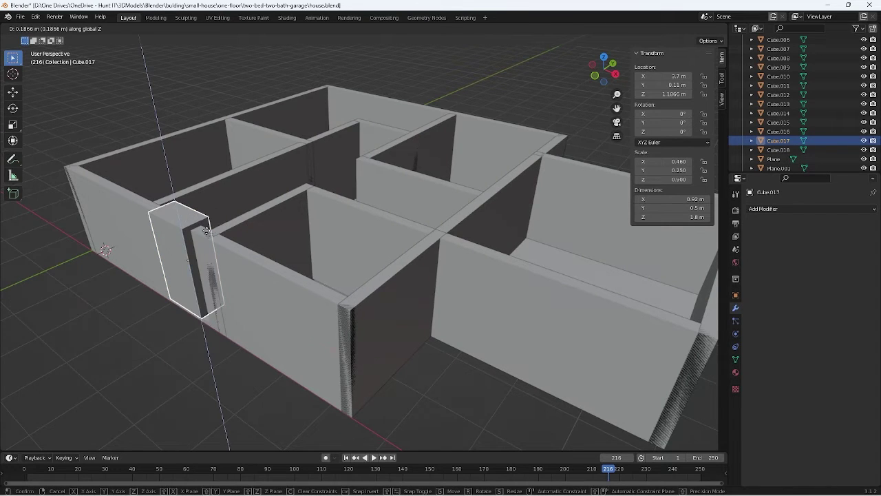
click(361, 179)
key(g)
key(x)
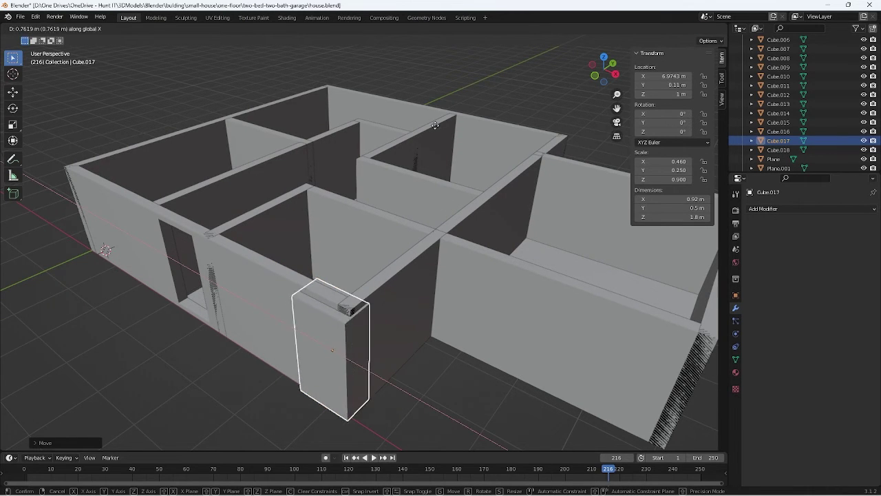
key(y)
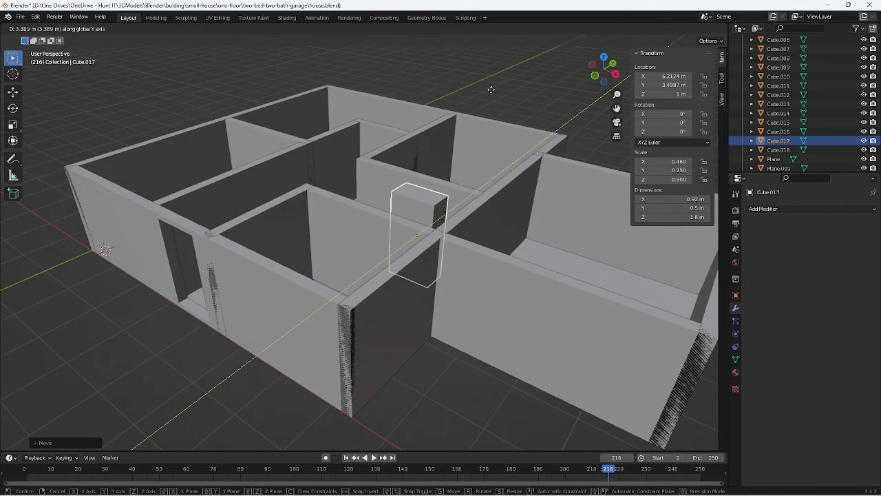
click(497, 82)
middle_drag(498, 82, 473, 186)
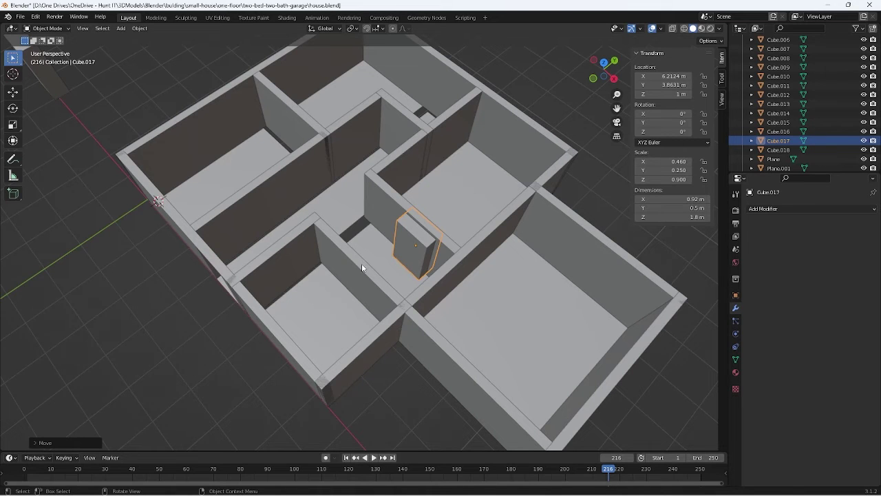
middle_drag(362, 263, 363, 225)
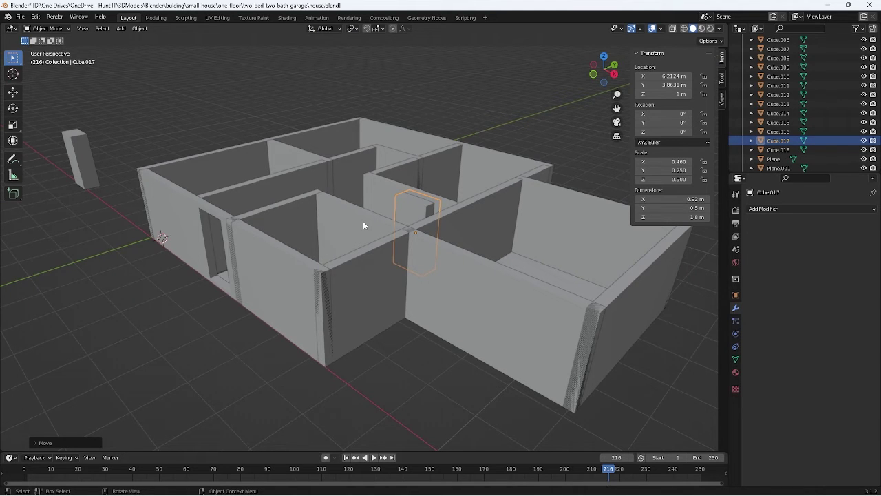
- Dismiss the Add menu without adding anything and select the door cutter box
click(123, 29)
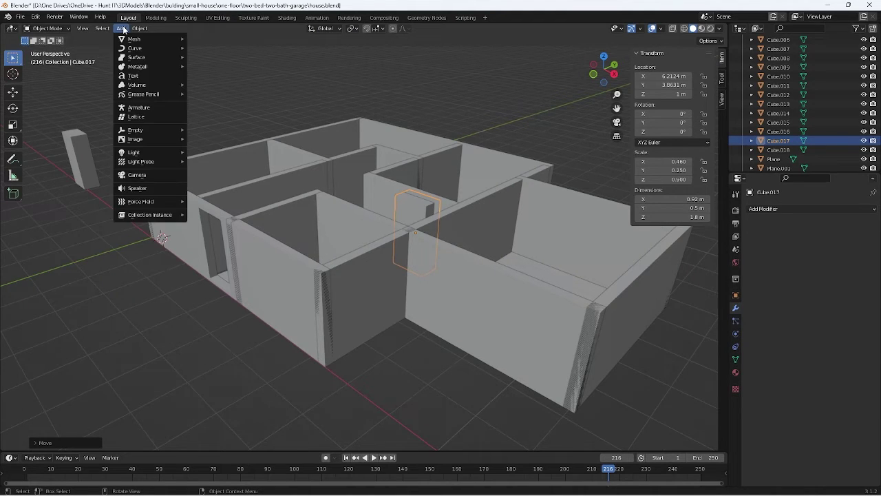
mouse_move(134, 39)
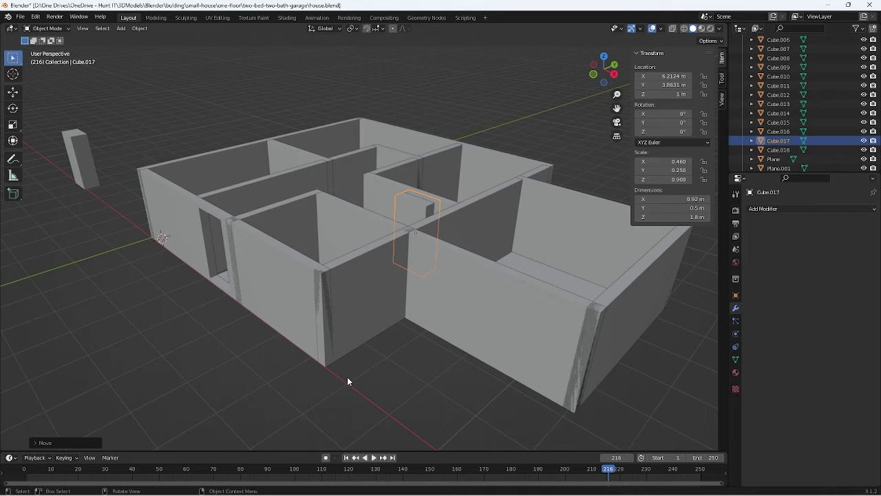
click(369, 379)
middle_drag(370, 379, 336, 412)
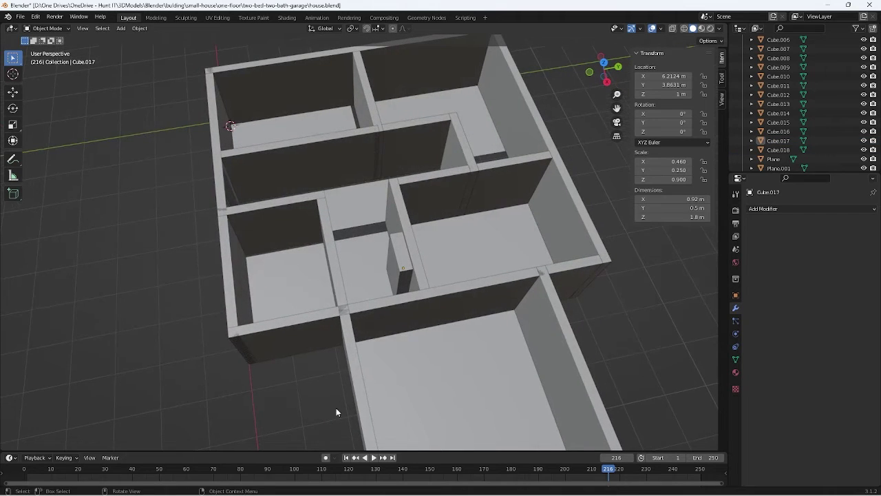
click(401, 287)
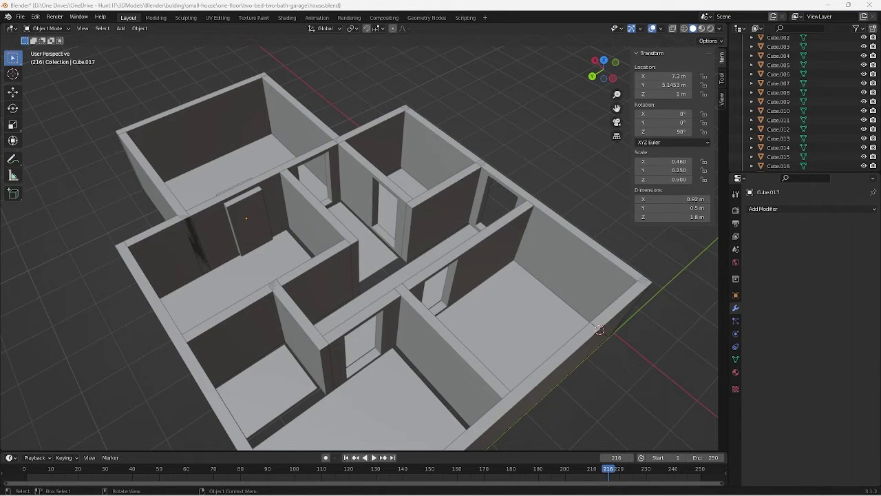
- Zoom and orbit in on the door cutter in the top-left room's interior wall
scroll(410, 222, up, 5)
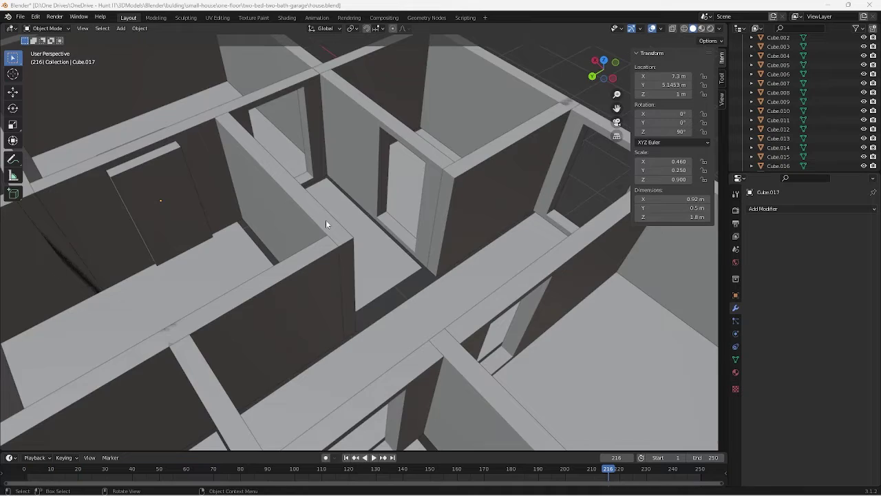
middle_drag(326, 220, 301, 218)
shift+middle_drag(236, 224, 224, 177)
scroll(315, 342, down, 5)
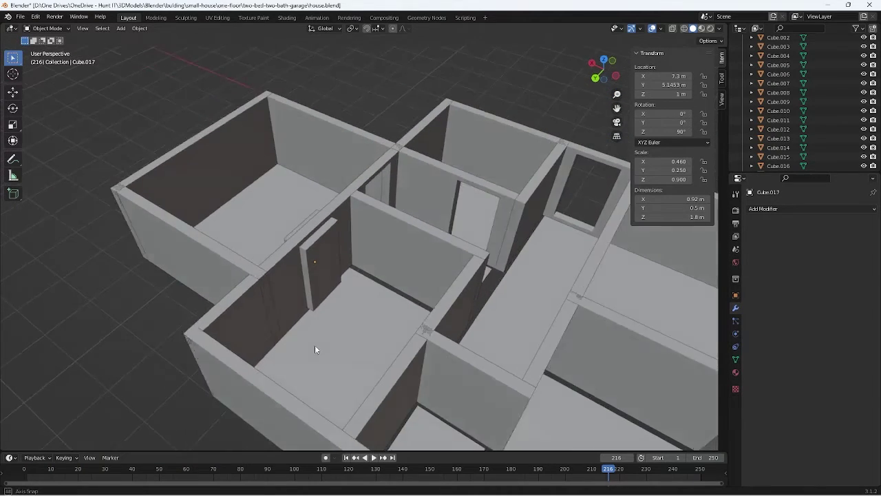
middle_drag(315, 349, 351, 330)
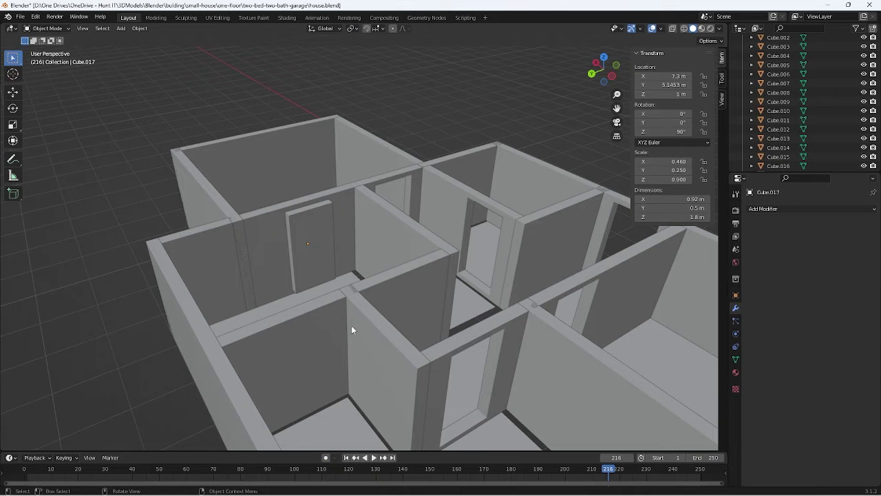
scroll(329, 284, up, 2)
mouse_move(329, 284)
middle_down()
mouse_move(346, 259)
mouse_move(333, 294)
middle_up()
- Set the door cutter's Z dimension to 1.9 m
click(300, 285)
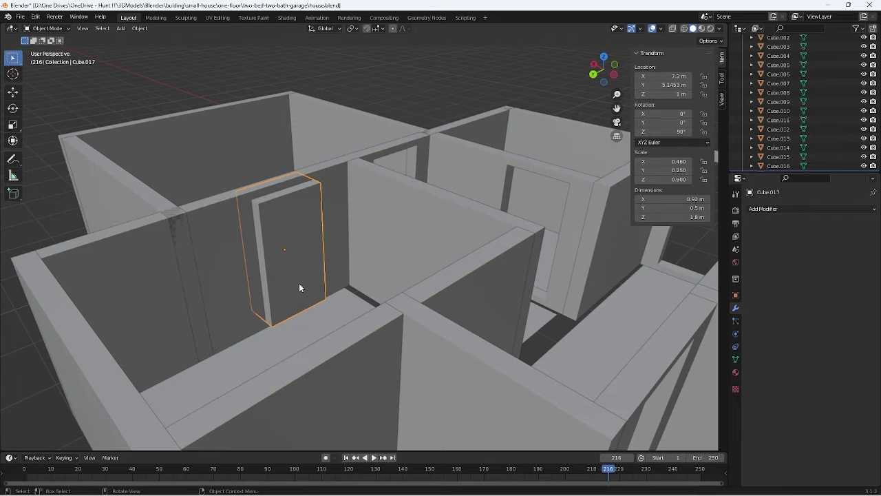
click(705, 218)
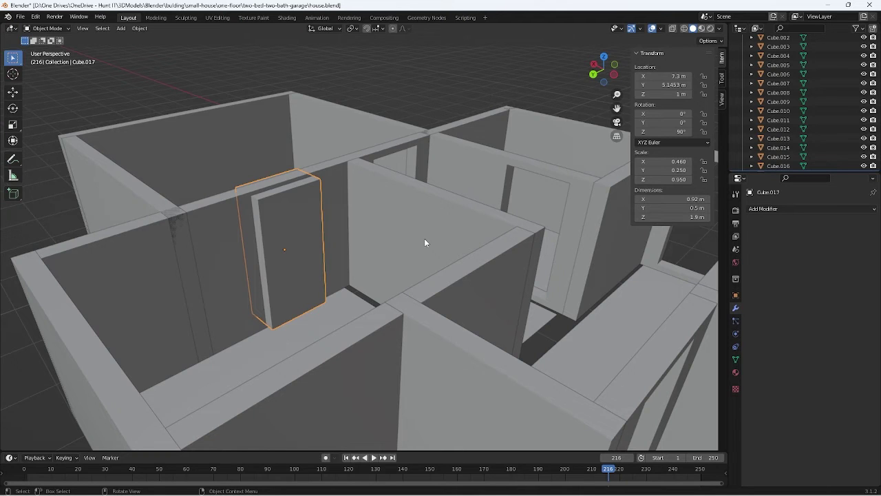
middle_drag(424, 238, 436, 234)
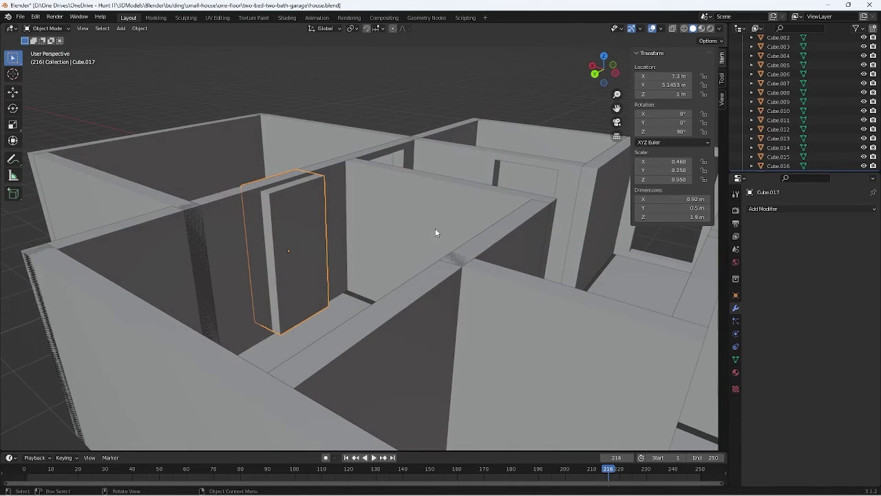
- Lower the door cutter's Z location from 1 m to 0.93 m
click(638, 95)
click(638, 94)
click(638, 94)
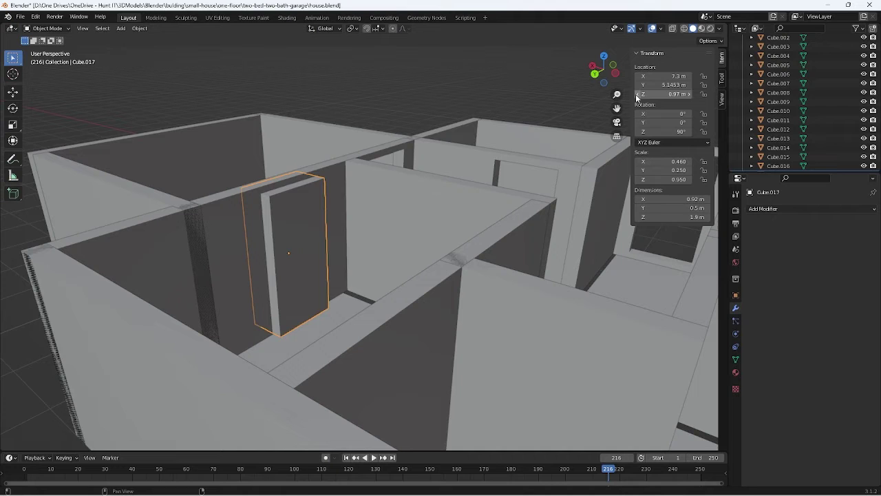
click(637, 94)
click(638, 94)
click(638, 95)
click(637, 94)
middle_drag(441, 185, 450, 171)
scroll(419, 230, up, 5)
middle_drag(400, 246, 242, 185)
scroll(378, 243, down, 5)
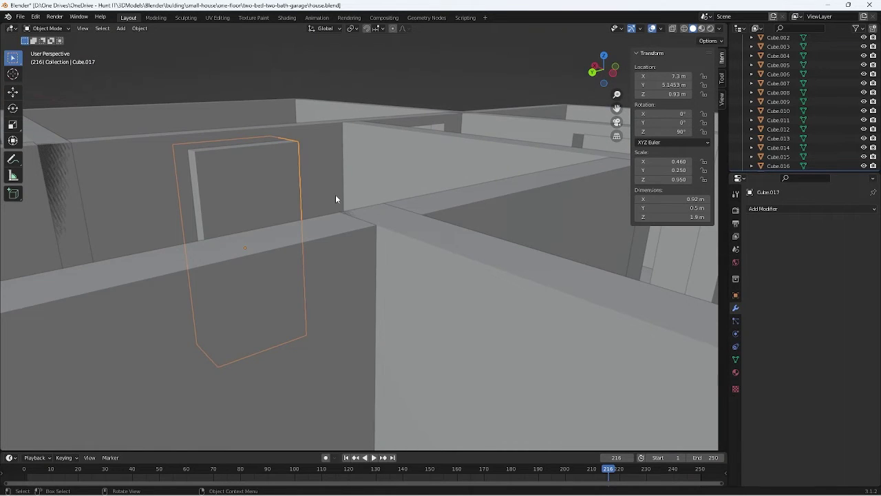
- Keep the door cutter's Y dimension at 0.5 m and set its X dimension to 2 m
scroll(336, 194, down, 5)
middle_drag(345, 199, 349, 214)
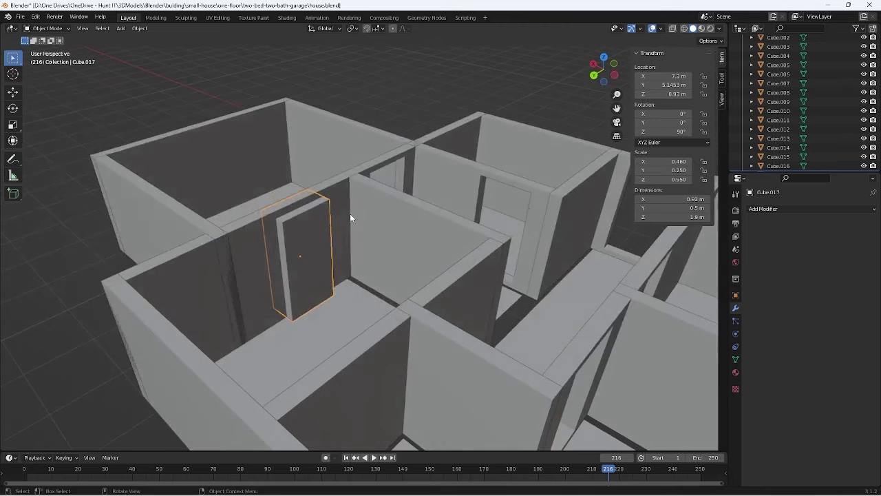
click(705, 209)
text(1)
key(Return)
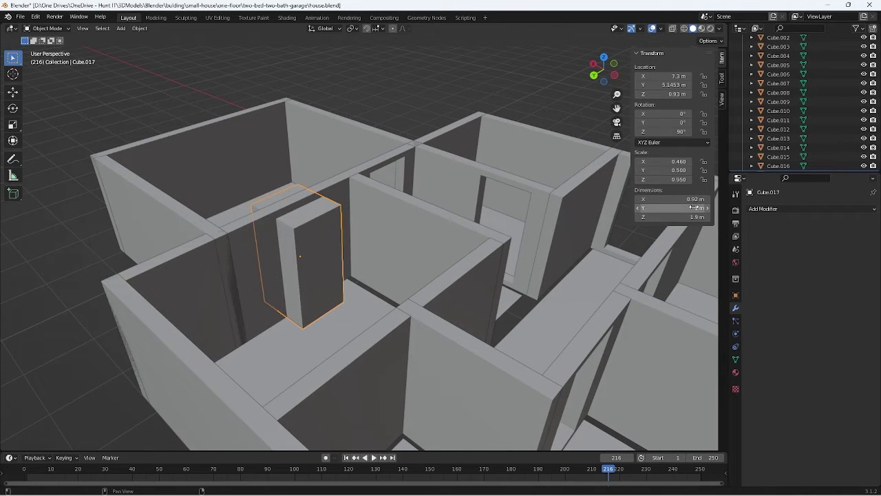
key(ctrl+z)
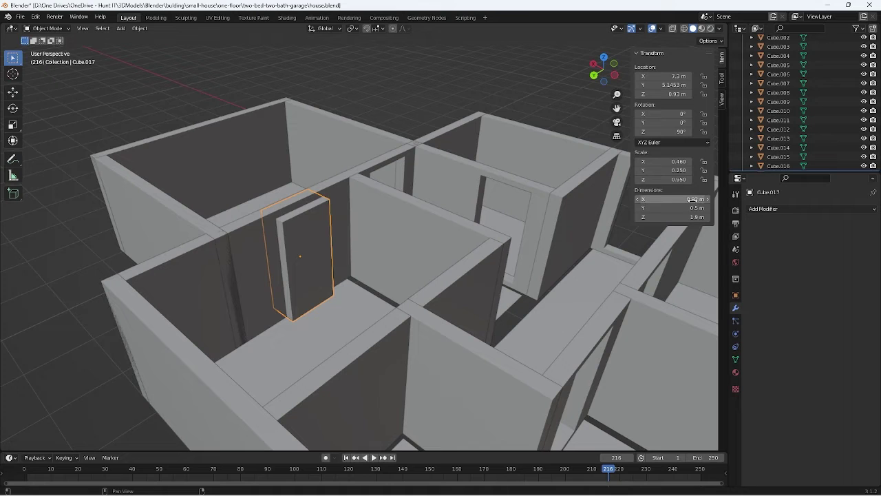
click(683, 199)
text(1)
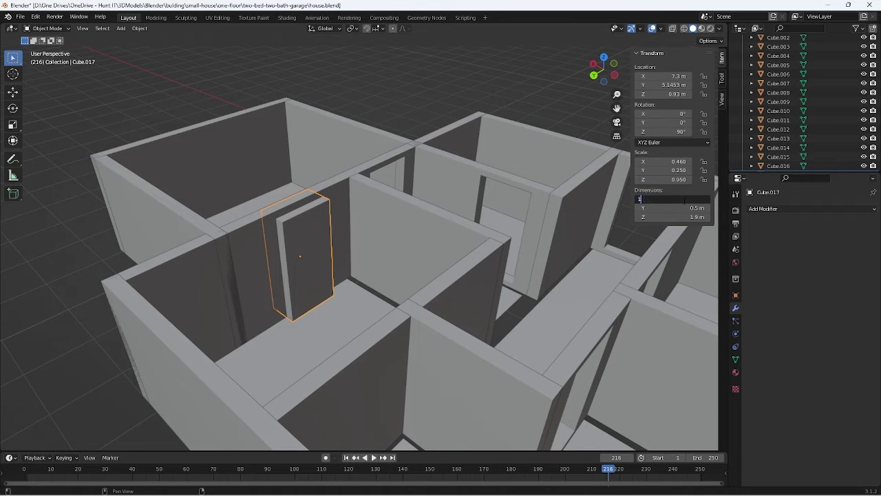
key(Return)
click(683, 199)
text(2)
key(Return)
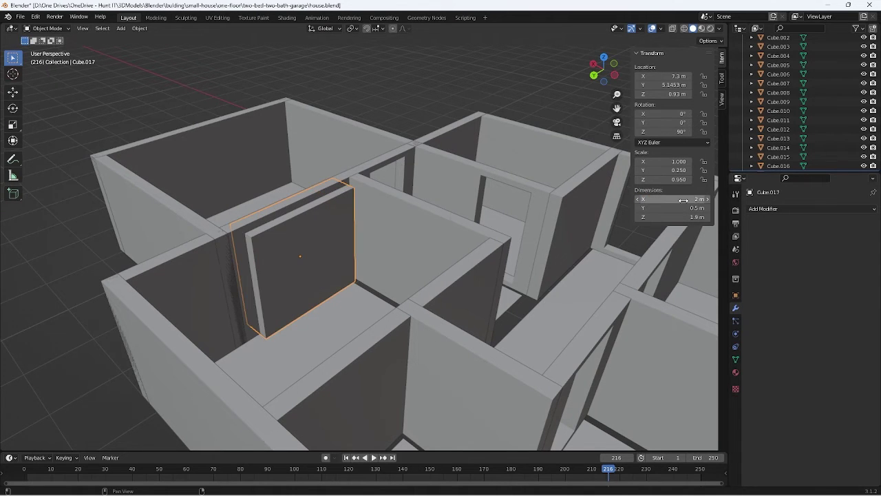
- Adjust the door cutter's Location Y, trying 5, 5.2 and 5.1, ending at 5.3 m
middle_drag(474, 251, 424, 249)
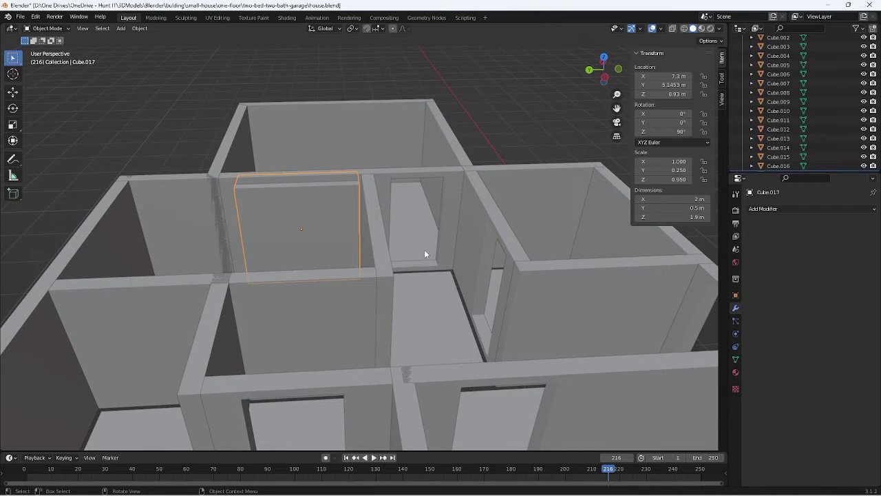
click(658, 84)
text(5)
key(Return)
click(657, 83)
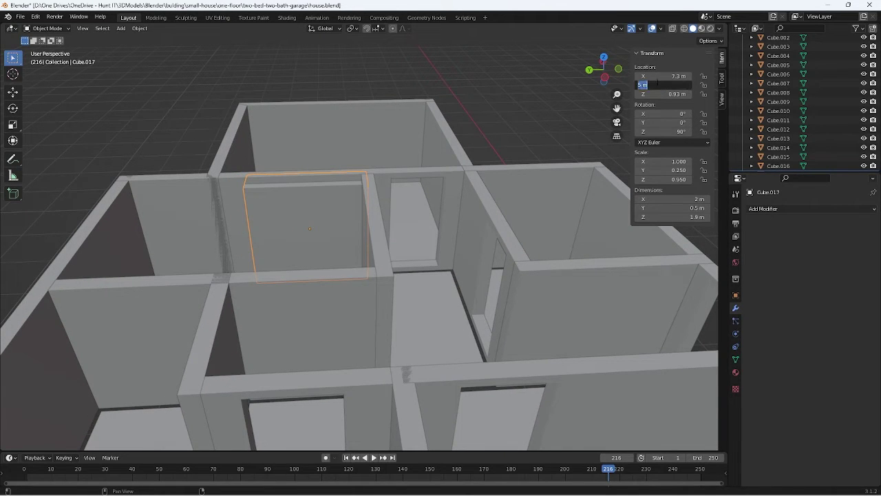
text(5.2)
key(Return)
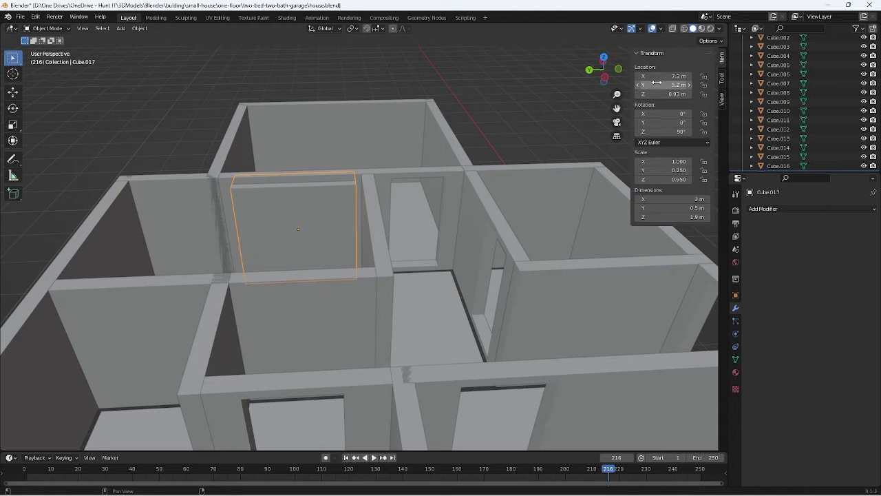
click(689, 85)
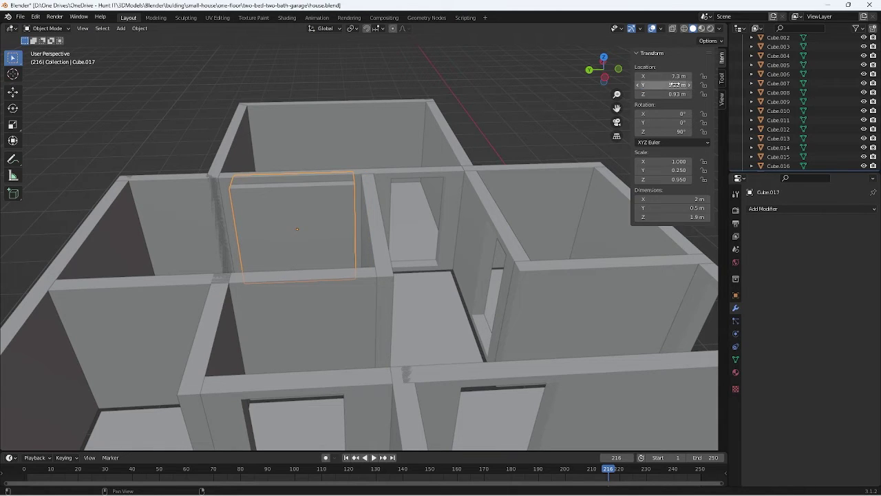
click(676, 84)
text(5.1)
key(Return)
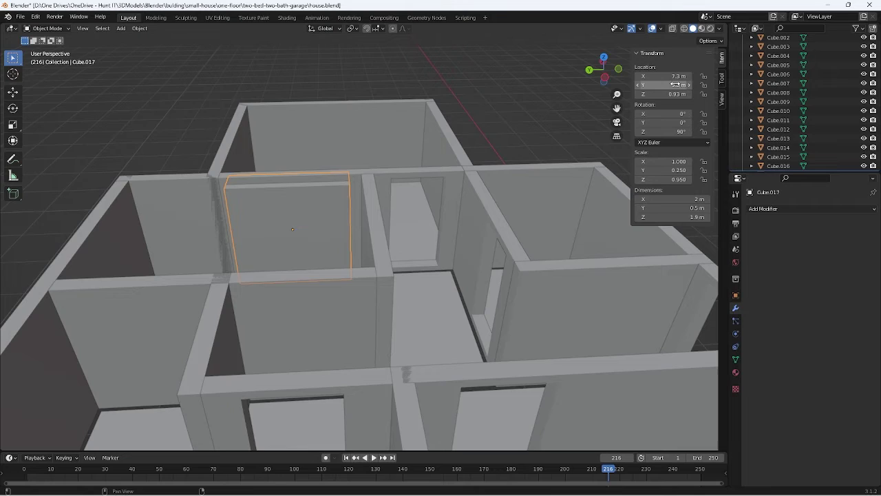
middle_drag(394, 176, 445, 183)
- Add a Boolean modifier to interior wall Cube.016 with Cube.017 as the cutter
click(279, 194)
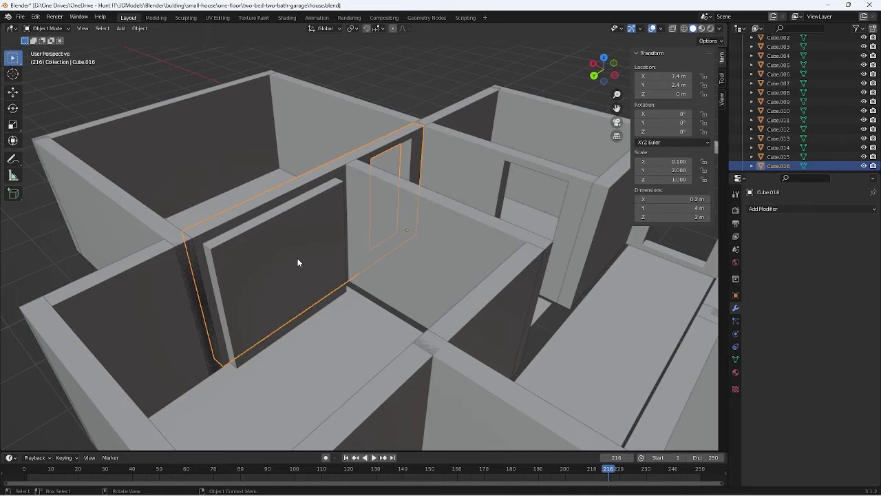
click(762, 208)
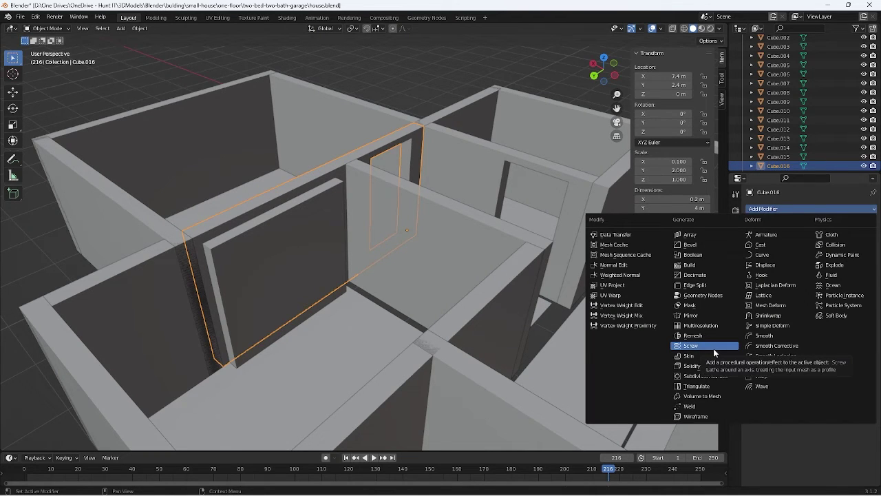
click(701, 255)
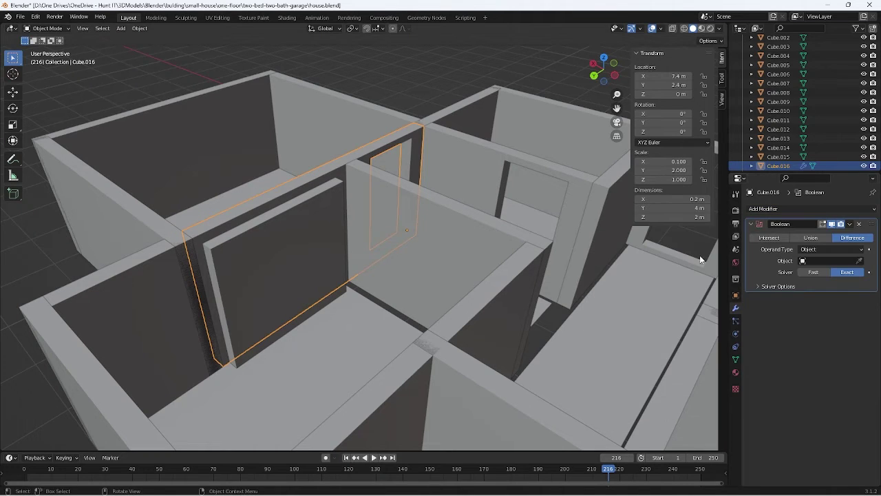
click(860, 262)
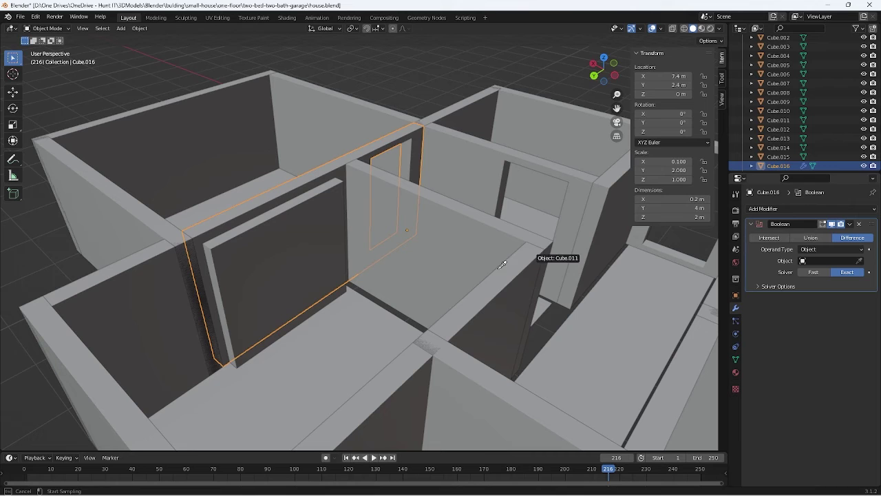
click(286, 266)
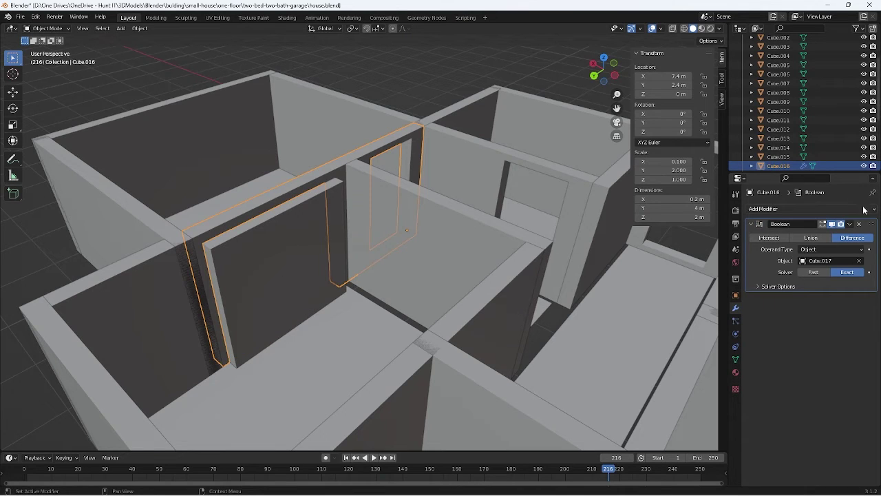
- Apply Visual Geometry to Mesh on Cube.016, then select the door block
click(337, 184)
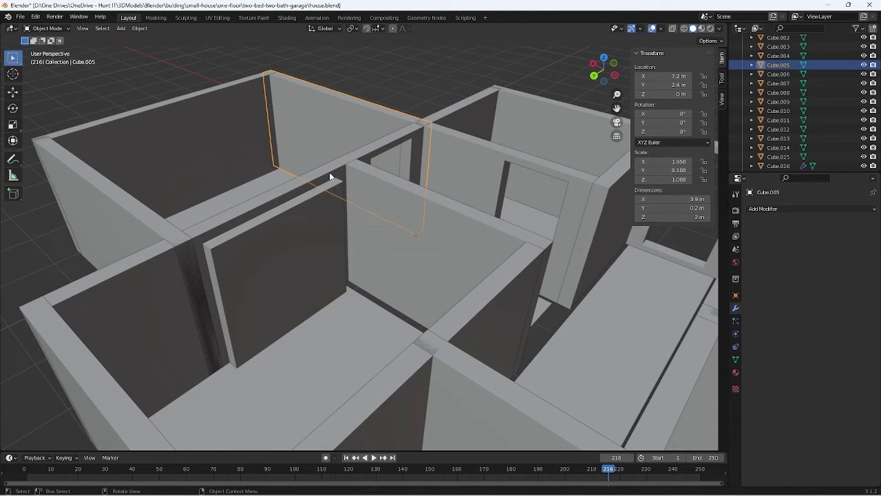
click(285, 188)
click(138, 29)
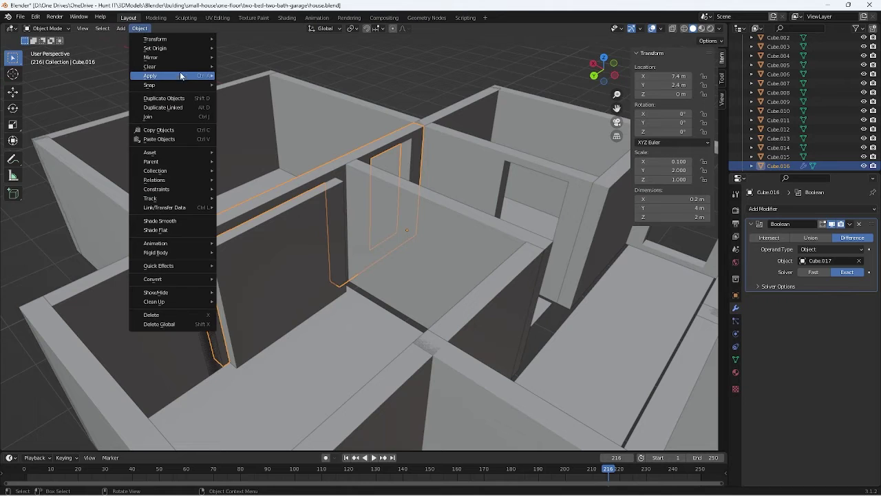
mouse_move(187, 75)
click(294, 184)
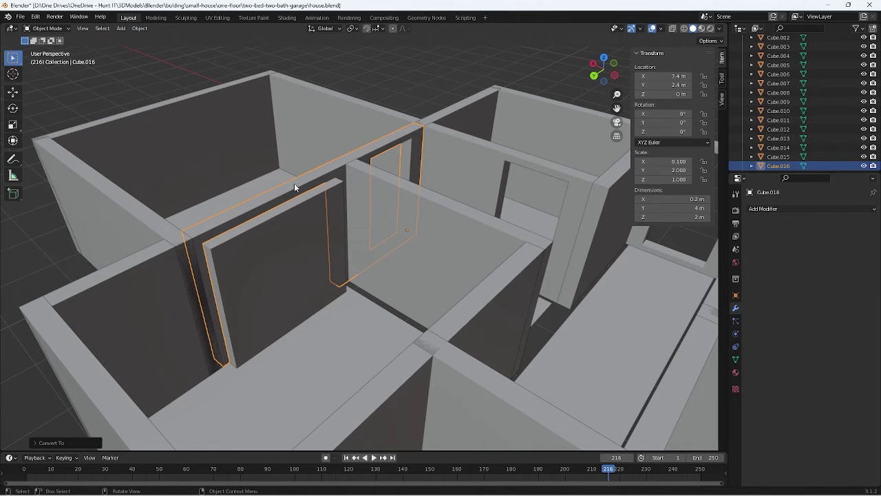
click(285, 276)
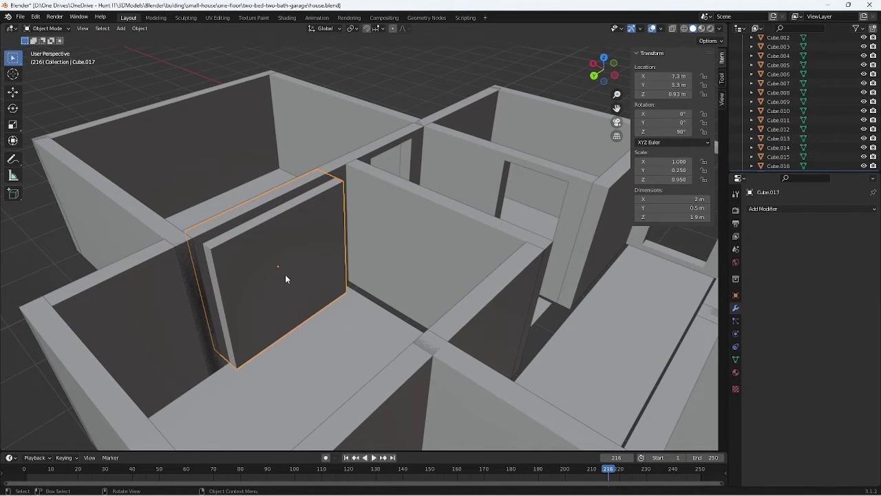
- Hide door block Cube.017 and orbit out to view the whole house with its new doorway
key(h)
scroll(292, 283, down, 6)
middle_drag(301, 292, 340, 322)
scroll(340, 322, up, 2)
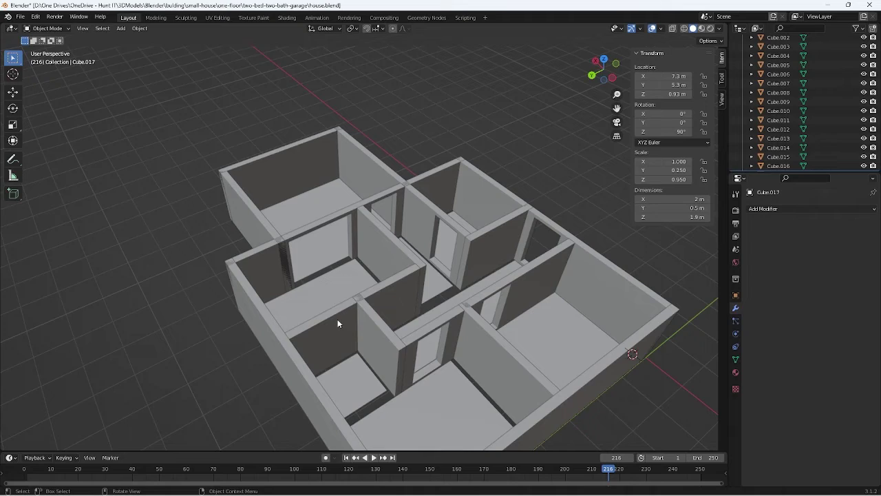
middle_drag(448, 308, 122, 312)
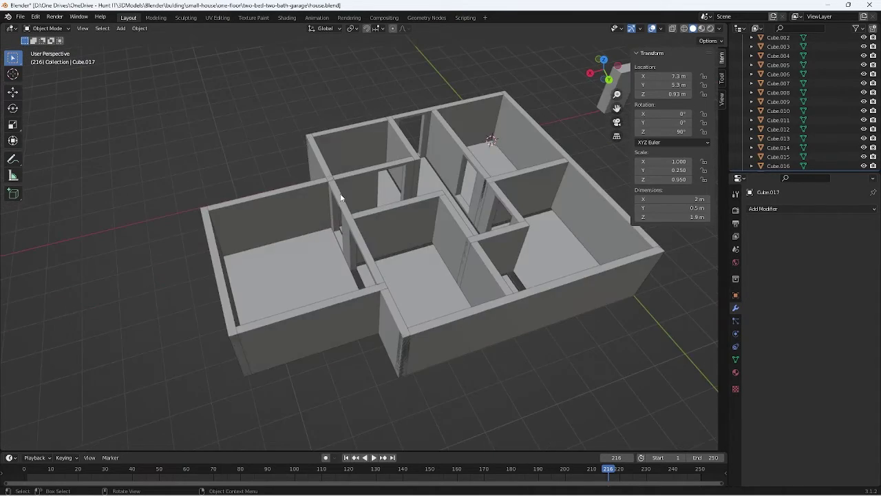
middle_drag(340, 197, 295, 193)
scroll(426, 243, down, 3)
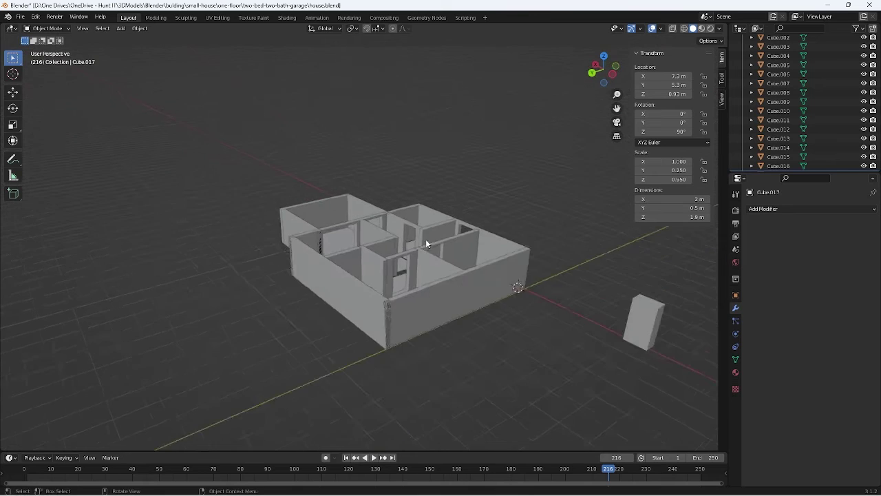
middle_drag(426, 242, 492, 342)
- Slide spare cube Cube.018 along X into the front wall, then drag its Y dimension thicker
click(613, 380)
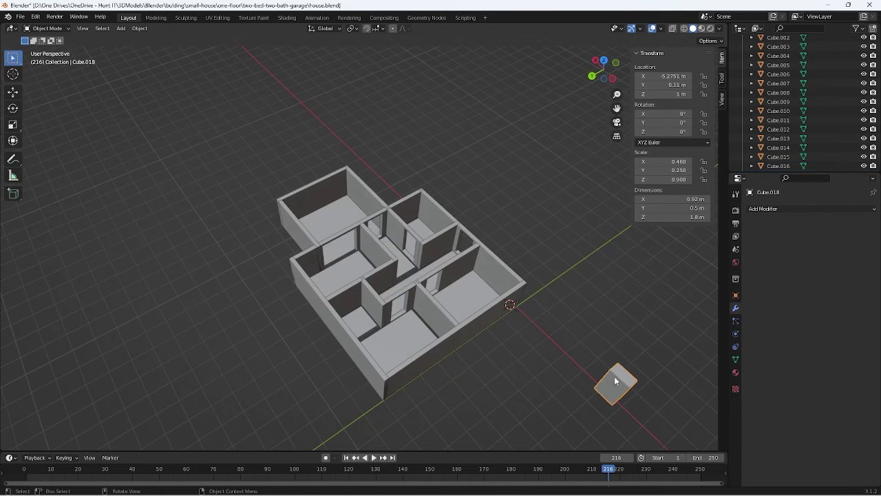
key(g)
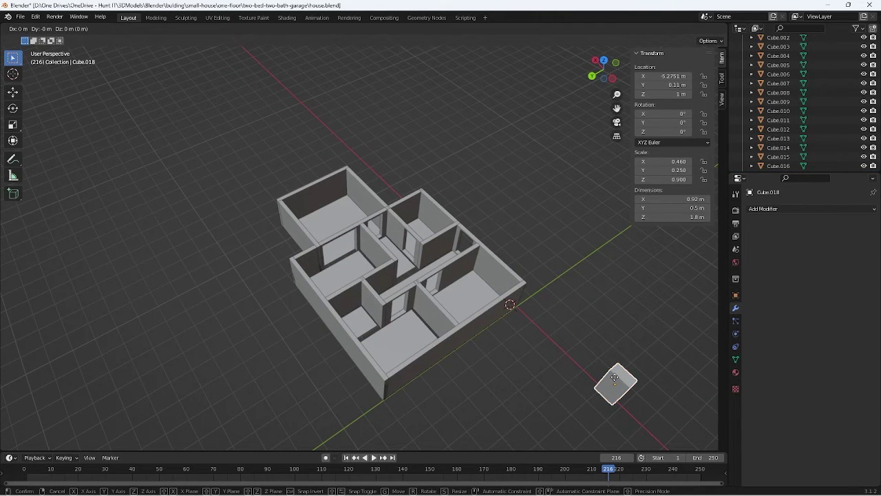
key(x)
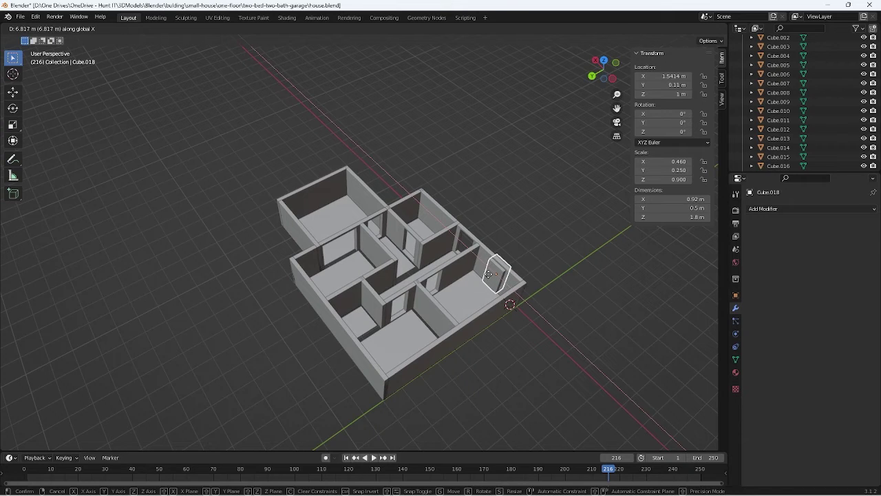
click(490, 283)
scroll(538, 311, up, 2)
middle_drag(538, 307, 502, 299)
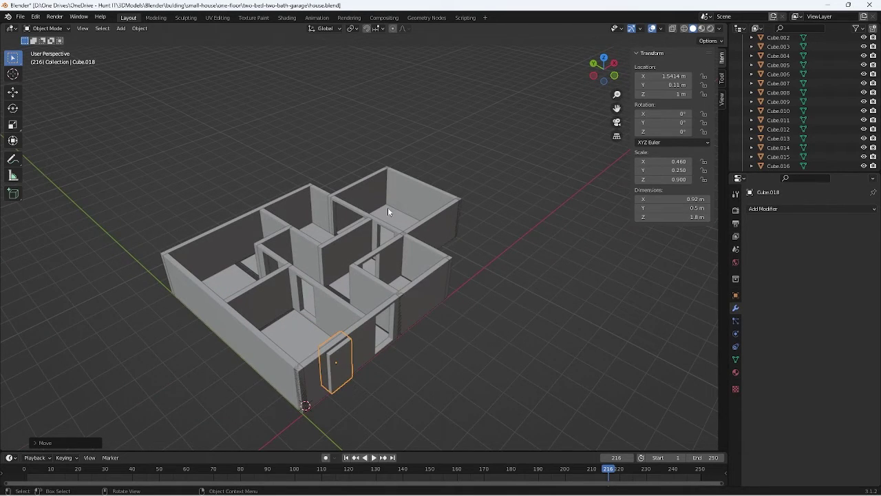
middle_drag(462, 351, 445, 333)
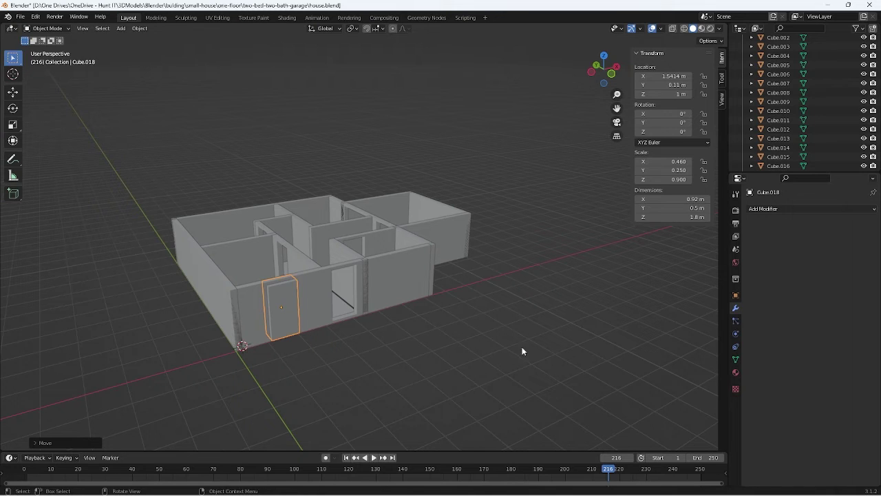
click(663, 208)
mouse_move(663, 208)
mouse_down()
mouse_move(697, 201)
mouse_move(674, 217)
mouse_up()
- Undo the thickness change, reduce the block's height to 1.3 m and raise it along Z
key(ctrl+z)
middle_drag(392, 288, 368, 261)
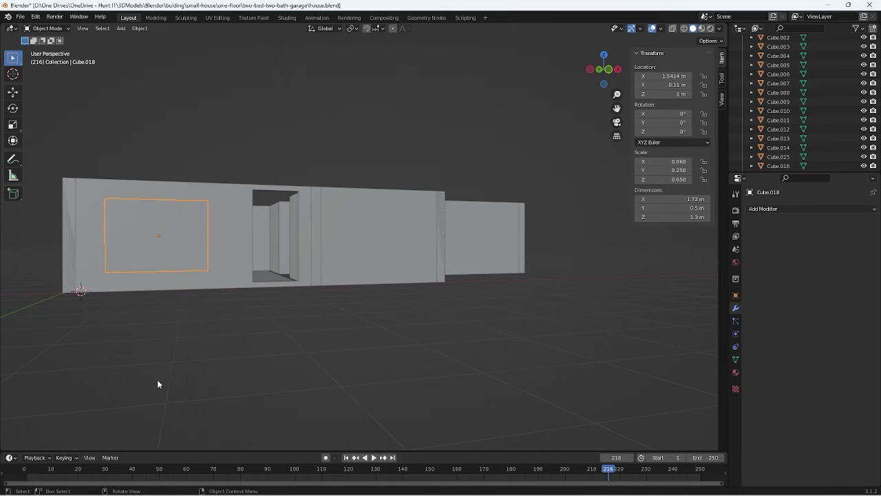
middle_drag(157, 379, 173, 389)
key(g)
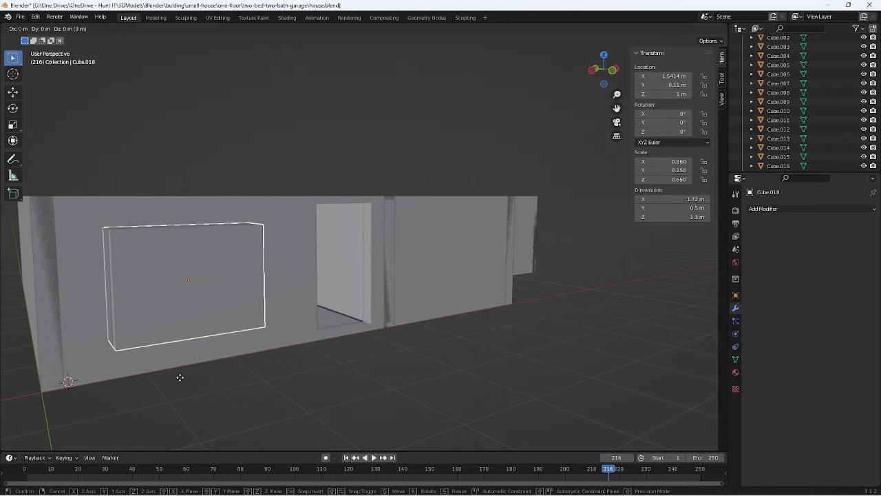
key(z)
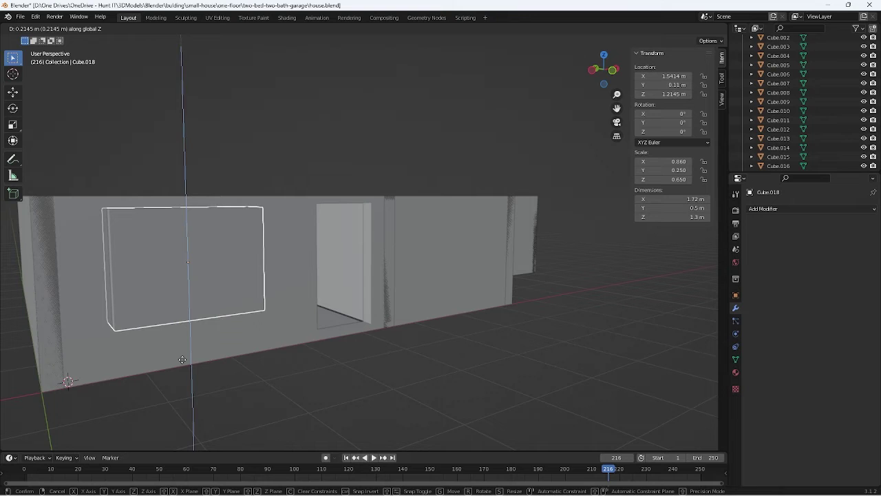
click(183, 360)
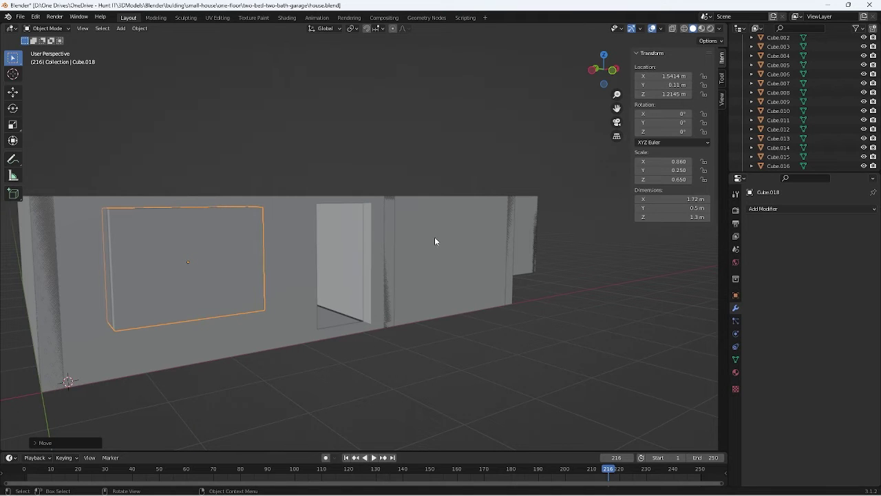
scroll(323, 230, up, 3)
middle_drag(323, 230, 165, 206)
scroll(172, 206, up, 2)
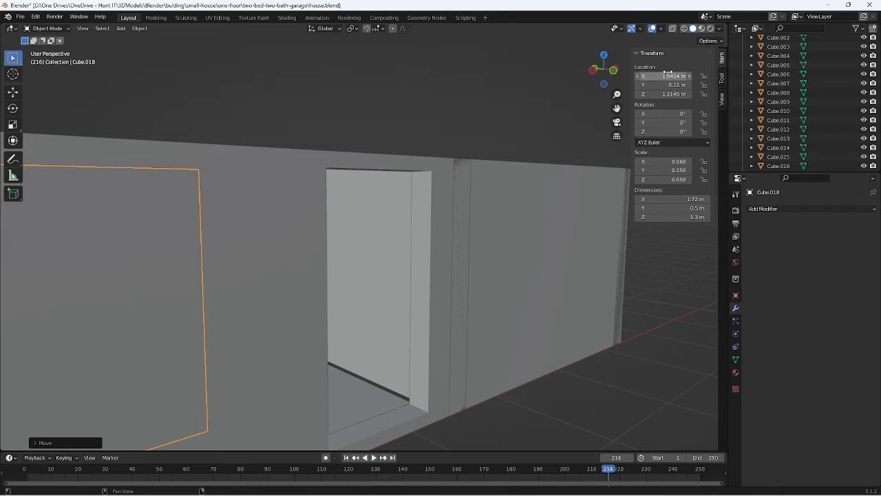
- Set the window block's Location to X 1.5 m and Z 1.2 m
click(665, 75)
text(13)
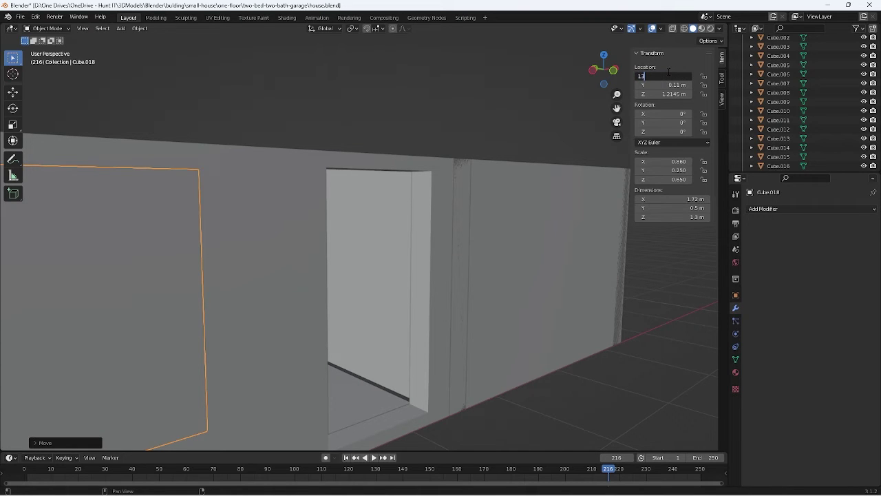
key(BackSpace)
text(.5)
key(Return)
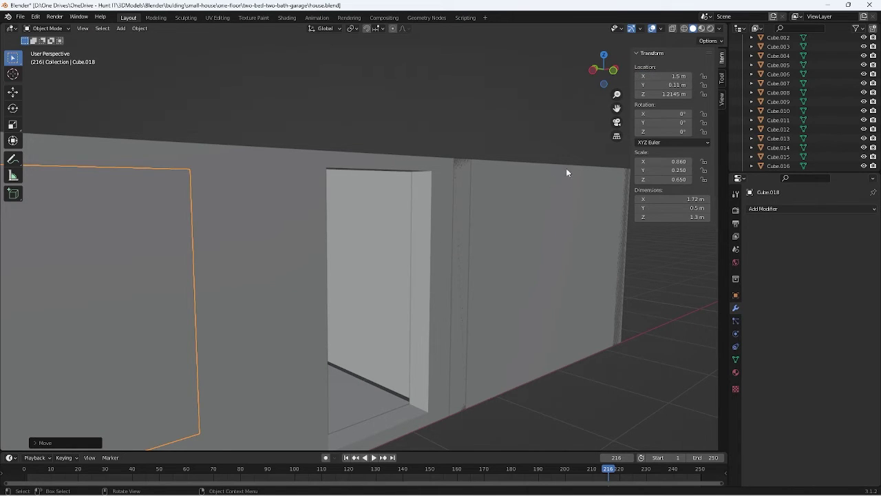
scroll(566, 172, down, 6)
middle_drag(537, 179, 561, 191)
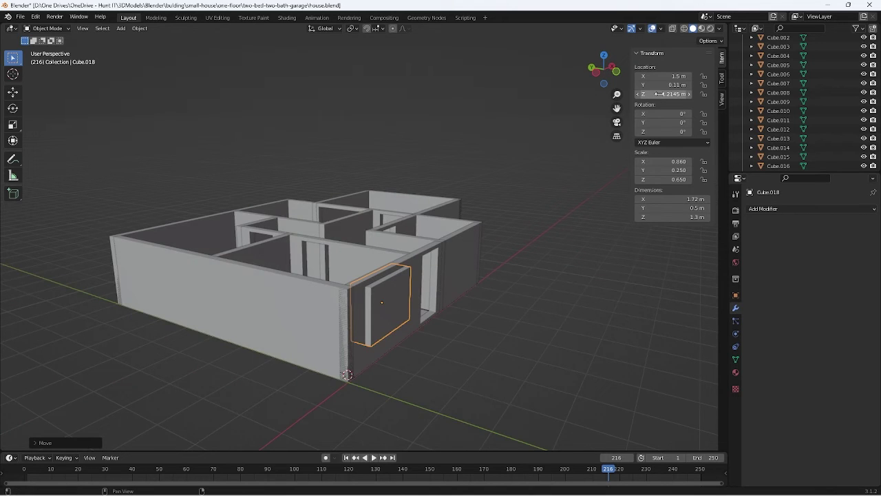
click(659, 94)
text(1.2)
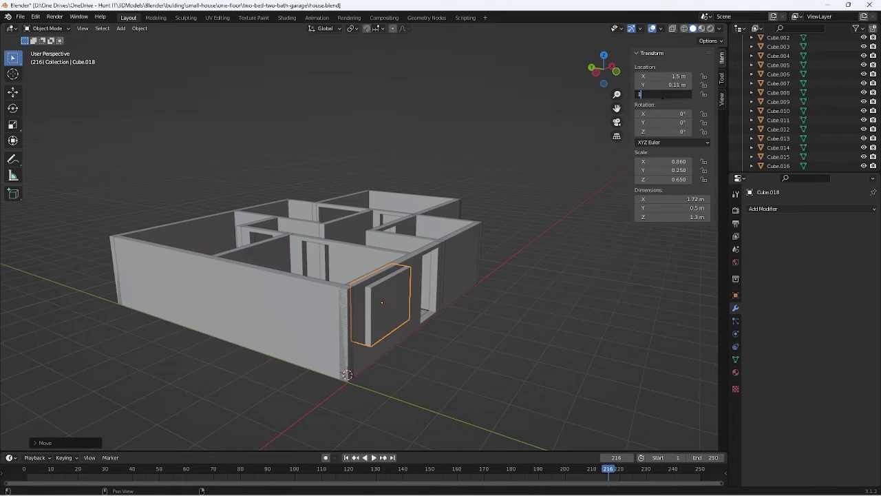
key(Return)
scroll(496, 340, up, 2)
scroll(496, 342, up, 5)
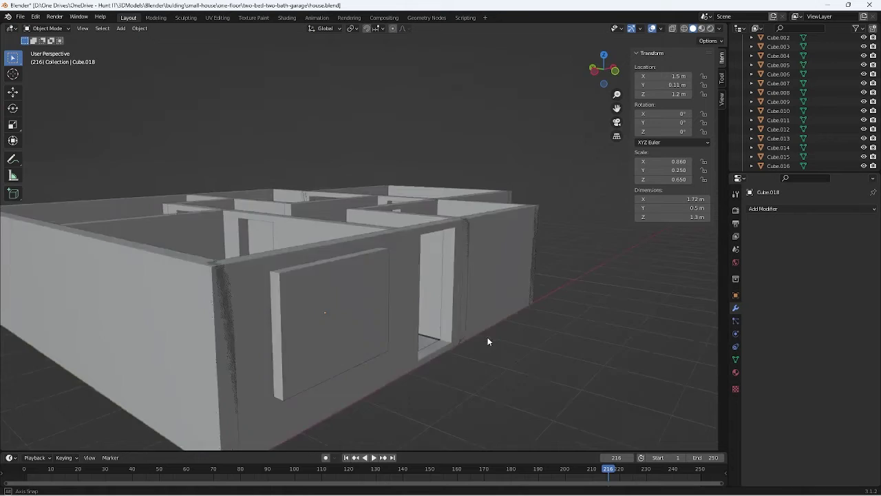
scroll(174, 257, down, 5)
middle_drag(175, 258, 184, 294)
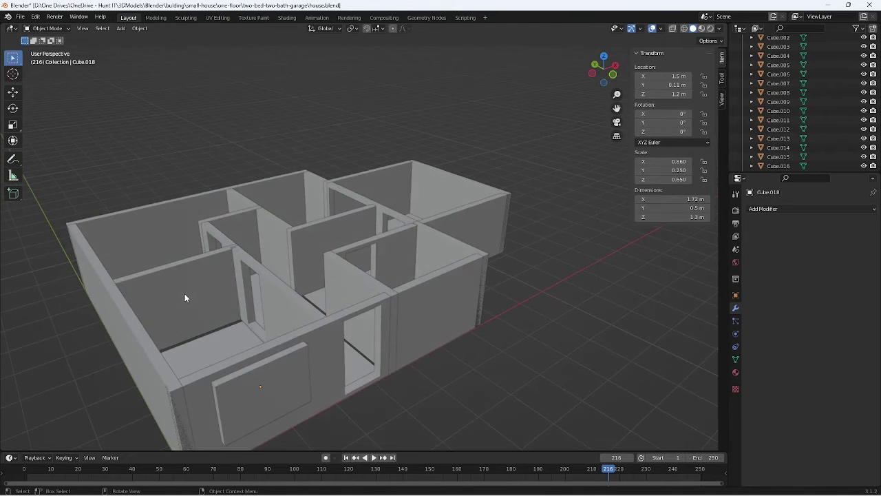
- Add a Boolean modifier to front wall Cube.008 with Cube.018 as the cutter object
click(241, 402)
click(200, 408)
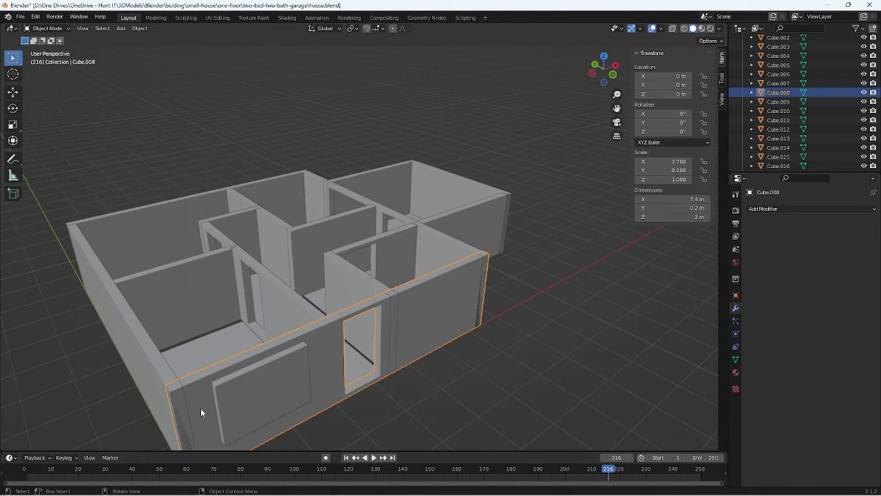
click(764, 208)
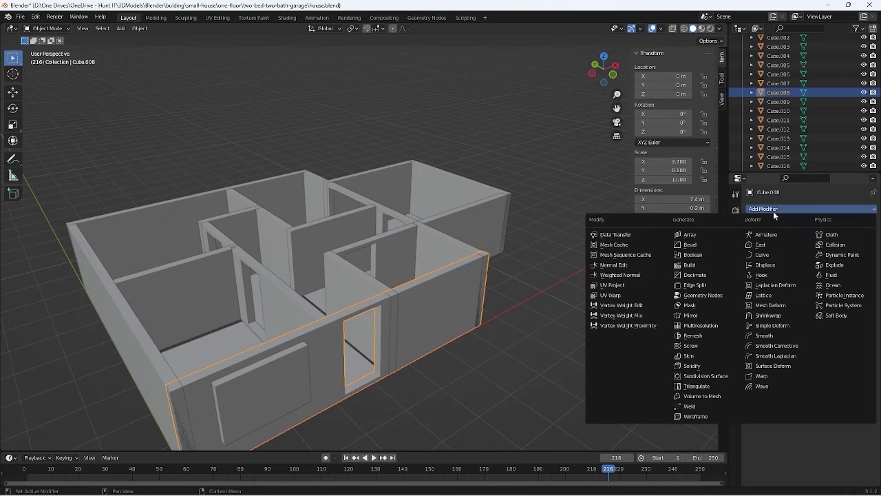
click(716, 255)
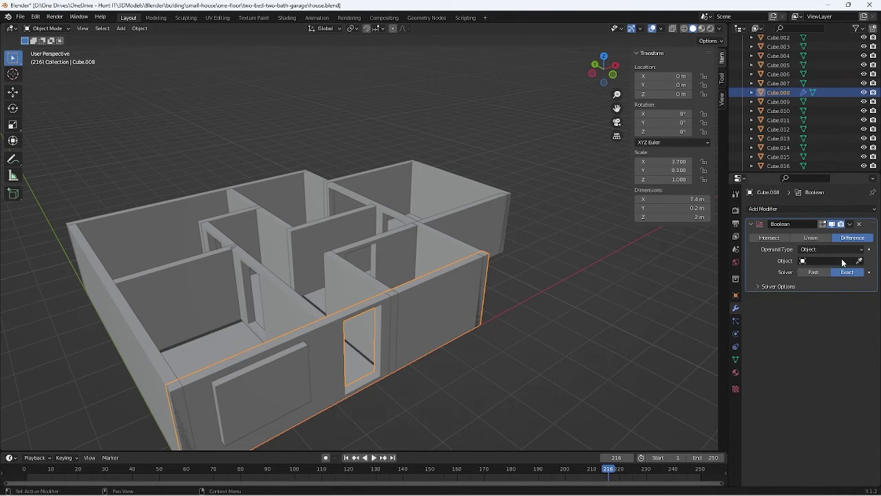
click(859, 260)
click(248, 387)
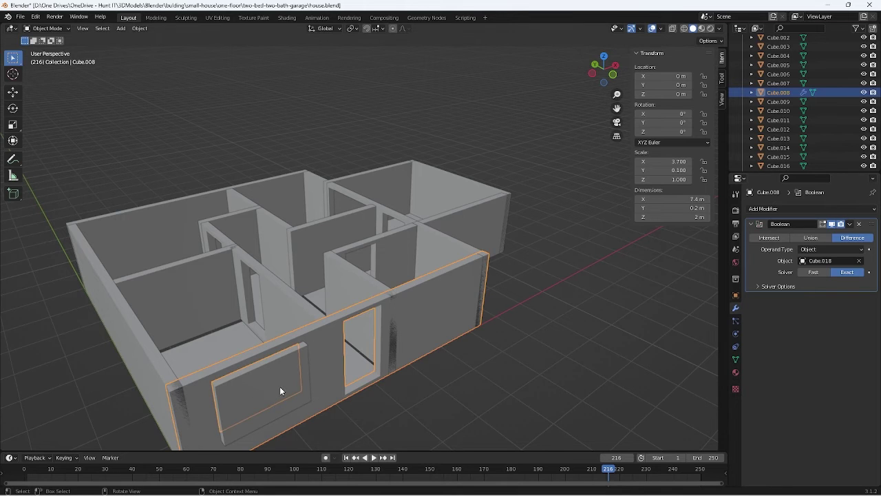
click(318, 379)
- Bake the cut into the wall with Object > Apply > Visual Geometry to Mesh
click(453, 332)
click(111, 29)
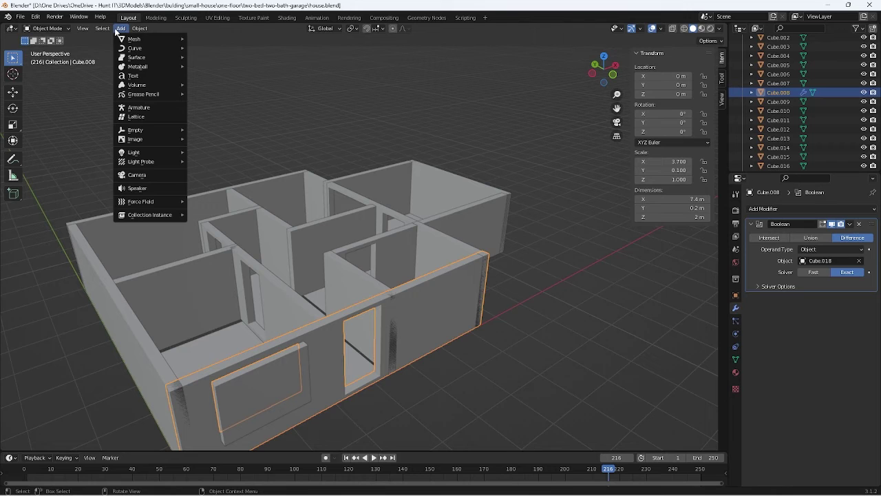
mouse_move(140, 28)
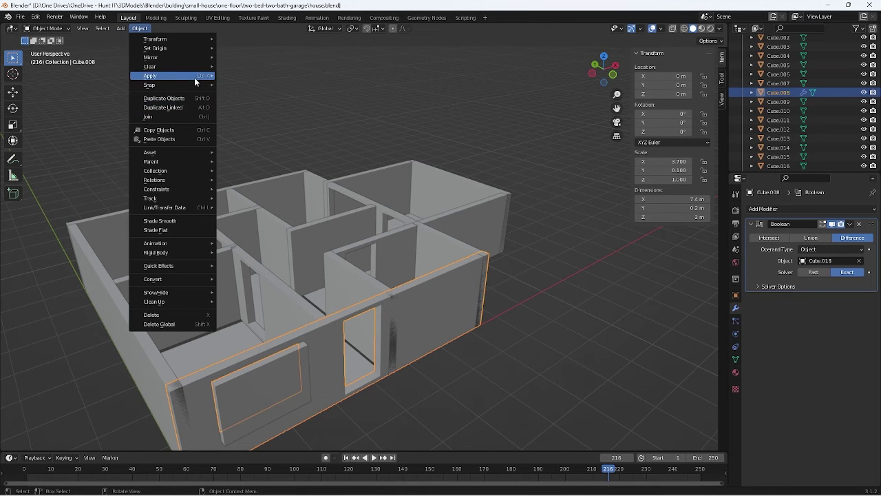
mouse_move(197, 79)
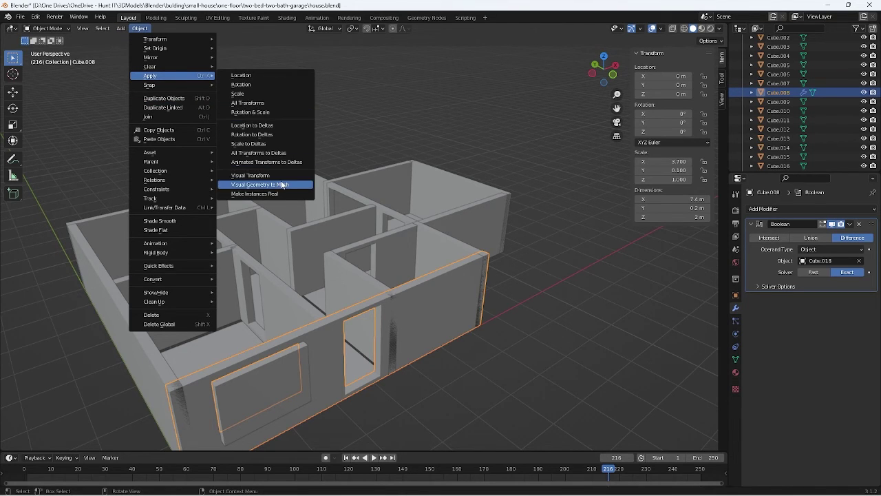
click(282, 184)
- Slide the window block Cube.018 sideways along X across the front wall
click(266, 388)
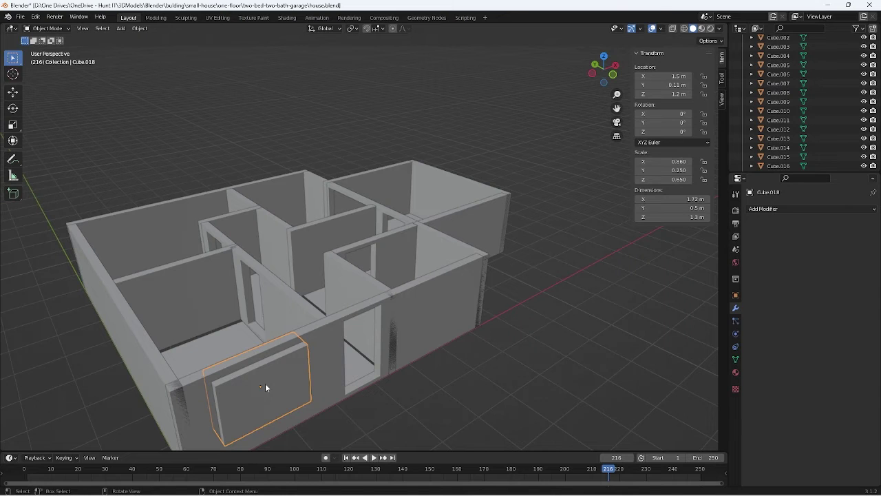
key(g)
key(x)
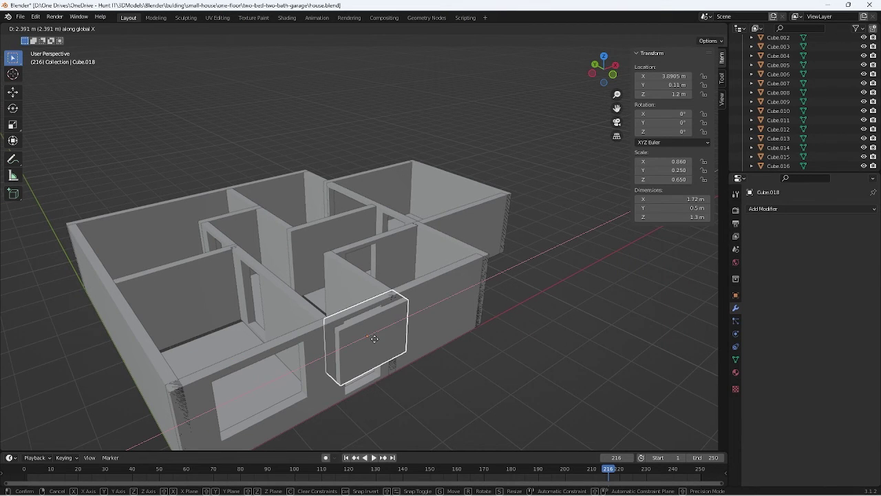
click(450, 320)
middle_drag(450, 321, 372, 359)
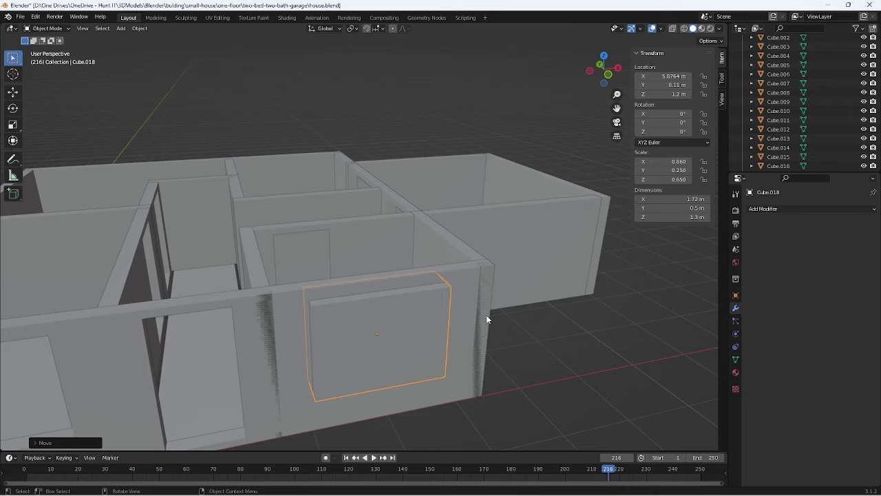
scroll(486, 315, down, 6)
middle_drag(486, 314, 442, 308)
scroll(394, 321, up, 3)
scroll(442, 307, up, 2)
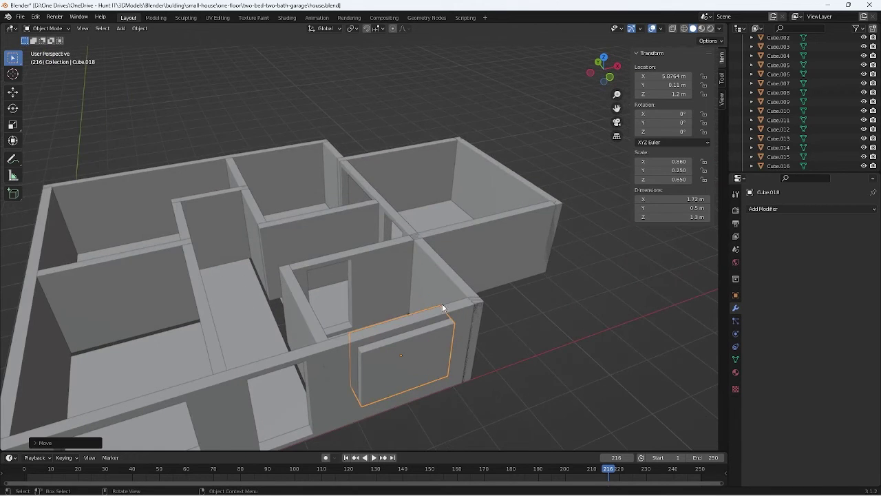
- Resize the cutter box to 0.82 m wide and 0.6 m tall
click(672, 199)
text(1.02)
key(Return)
drag(688, 198, 664, 217)
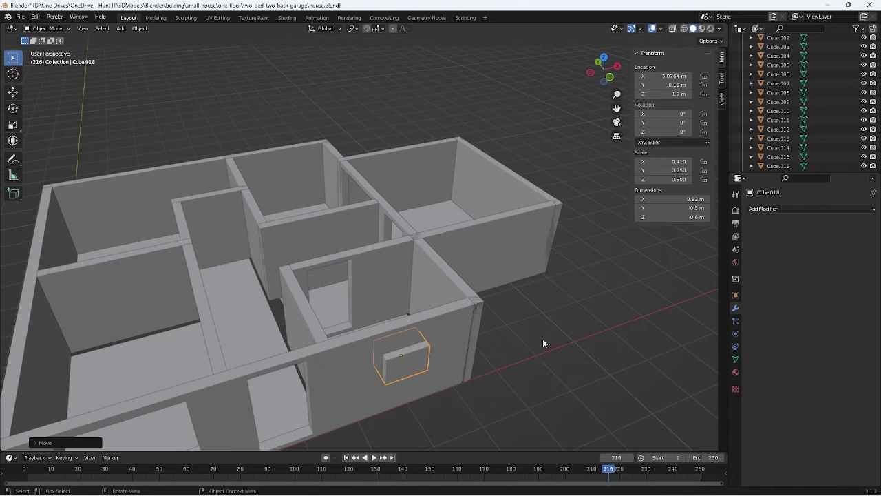
middle_drag(543, 339, 544, 321)
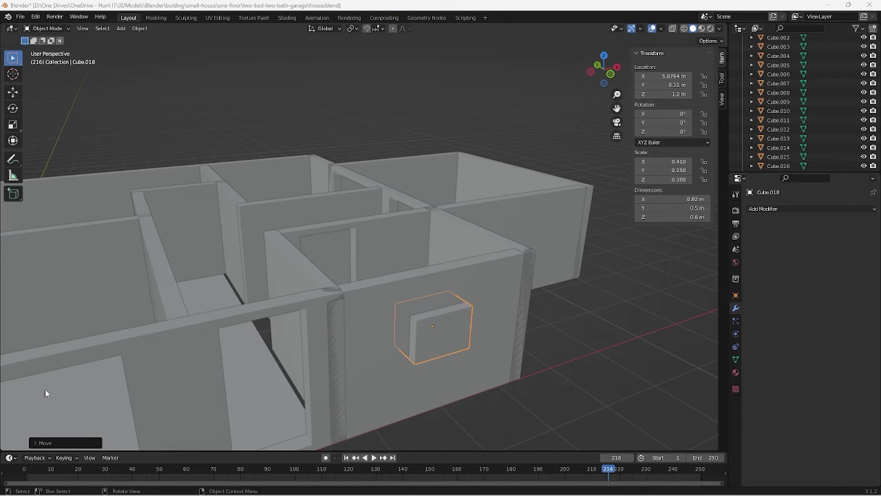
- Raise the cutter box along Z and shift it left along X
click(431, 334)
click(441, 344)
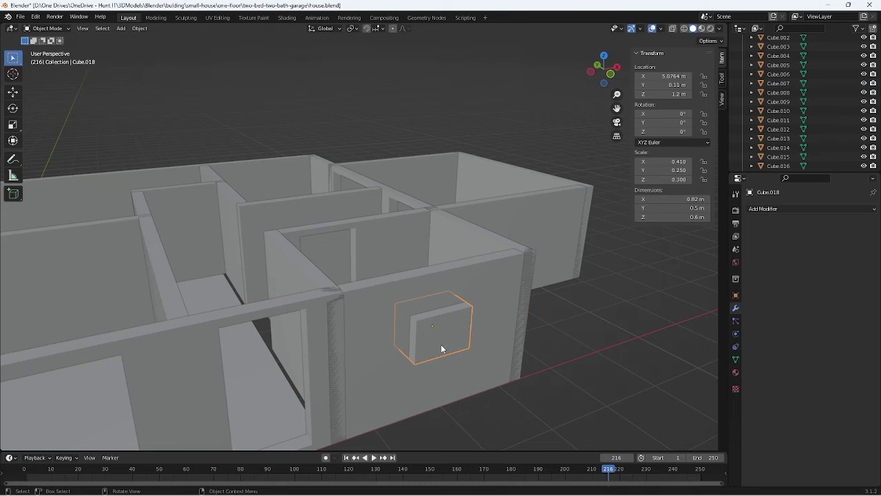
key(g)
key(z)
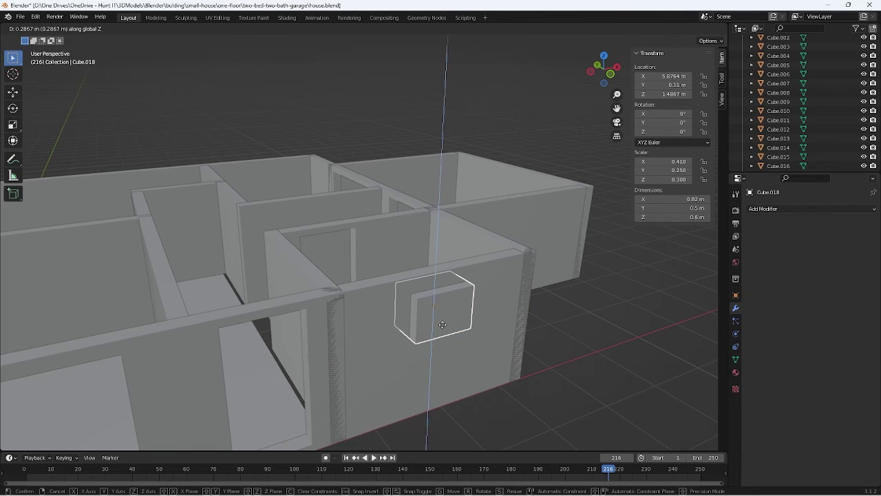
click(442, 324)
key(g)
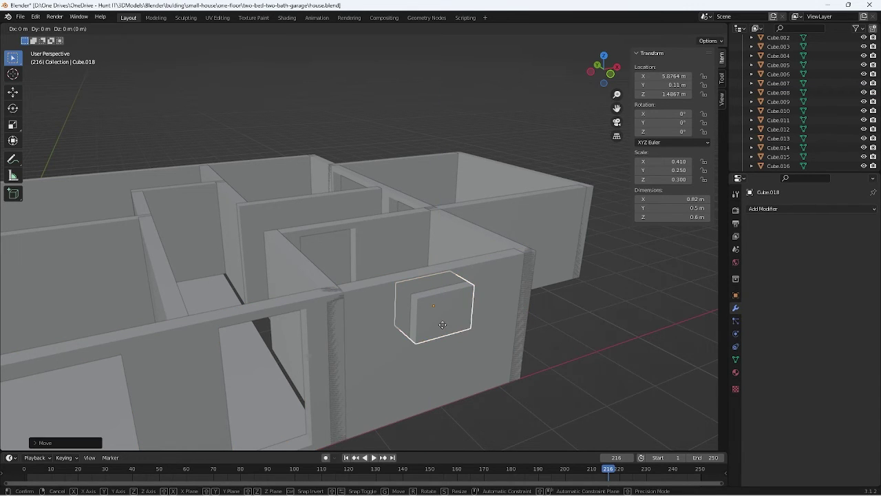
key(x)
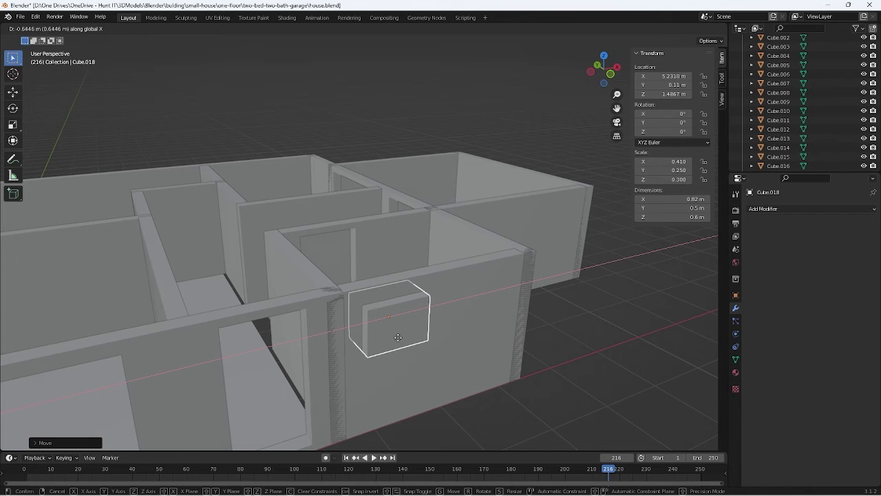
click(398, 338)
middle_drag(453, 361, 442, 354)
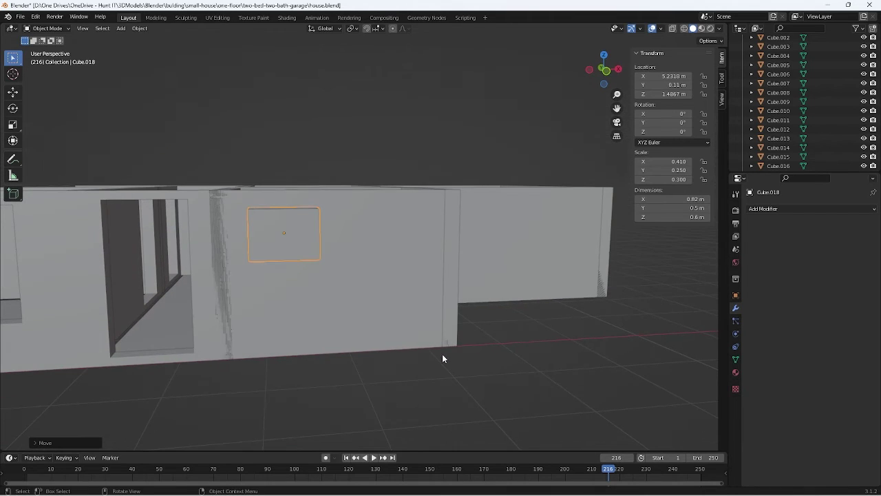
- Set the cutter box Location to X 5.2 m and Z 1.5 m
double_click(668, 75)
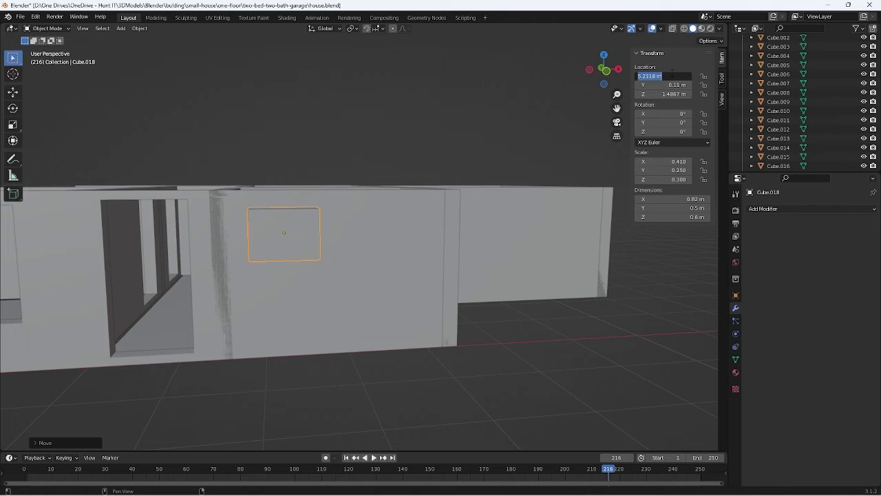
text(5.2)
key(Return)
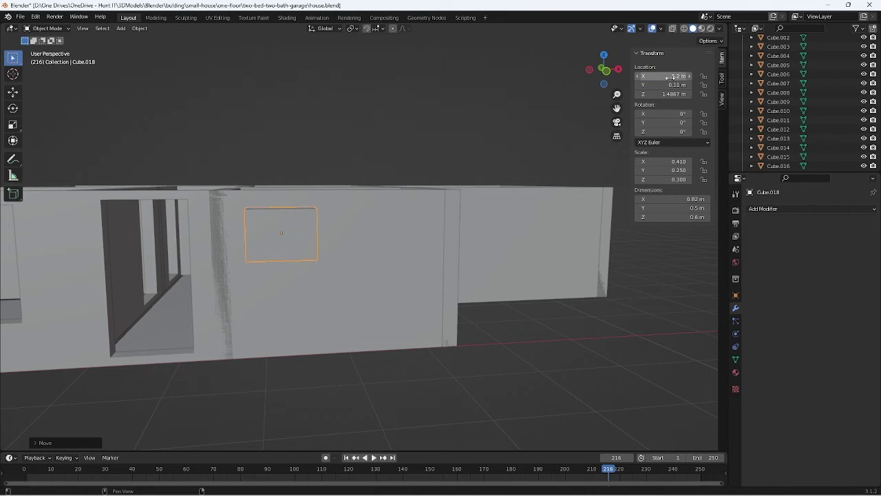
double_click(665, 93)
text(1.5)
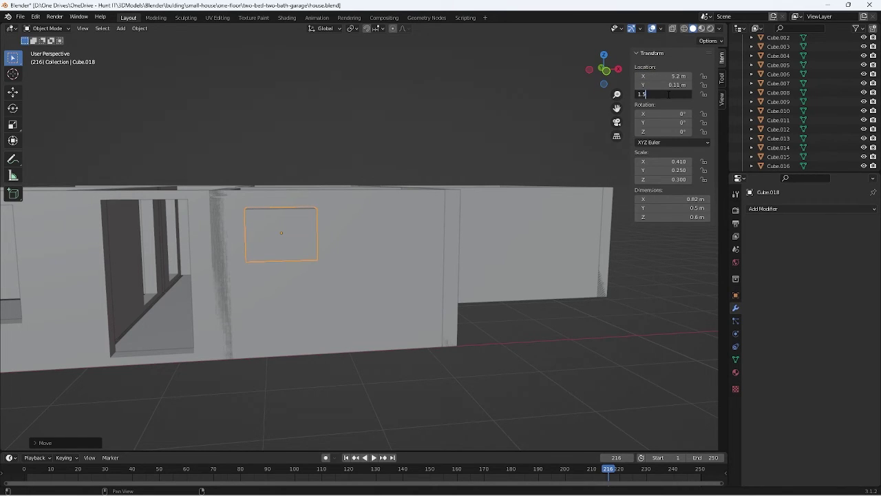
key(Return)
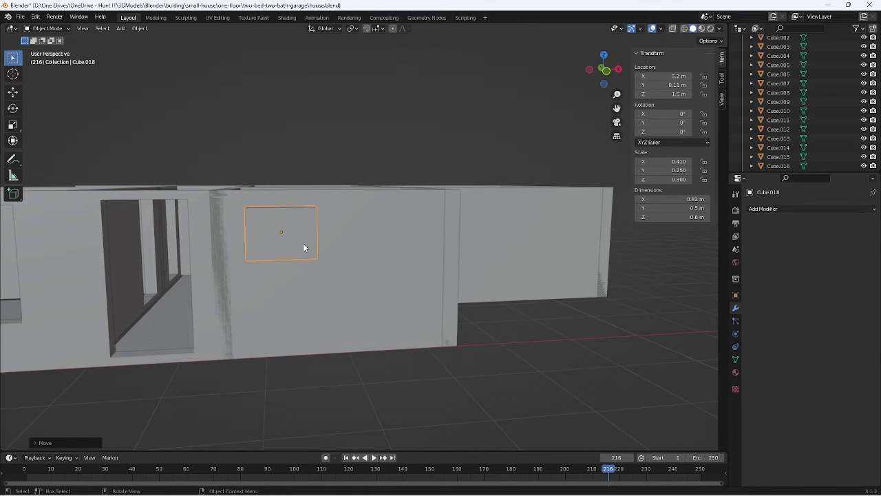
middle_drag(303, 243, 341, 331)
- Give front wall Cube.008 a Boolean modifier using the small cutter box Cube.018
click(376, 347)
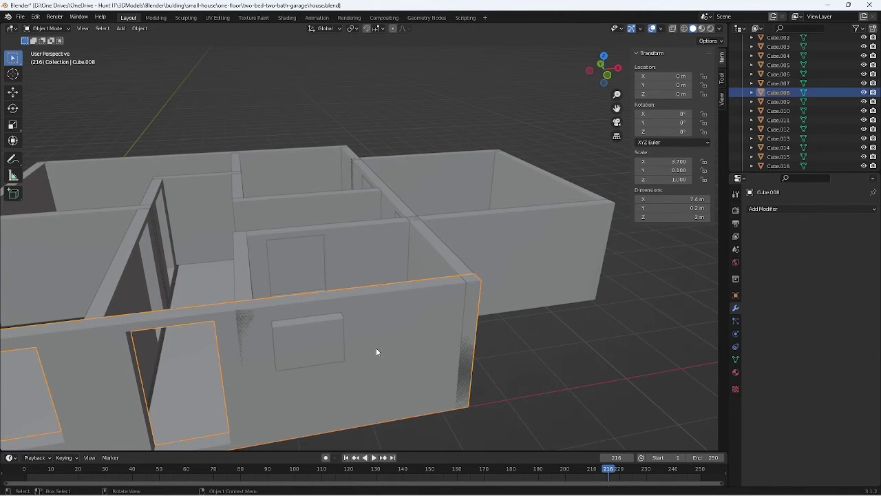
click(781, 209)
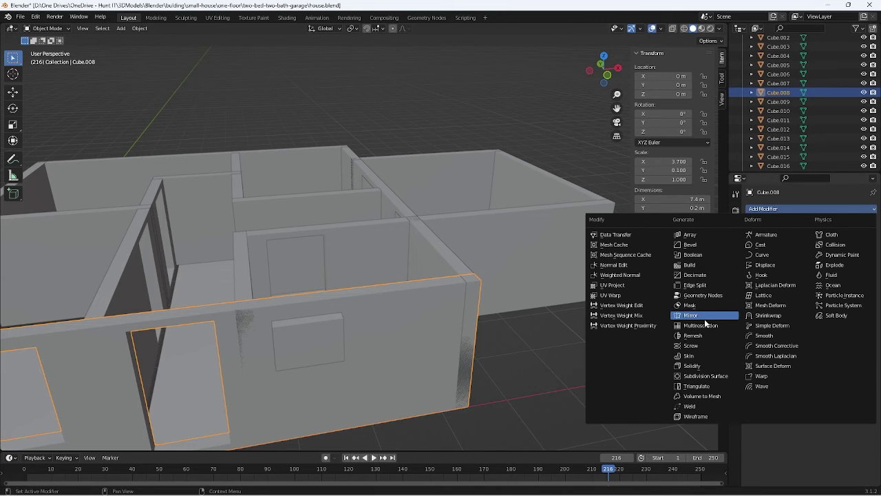
click(703, 254)
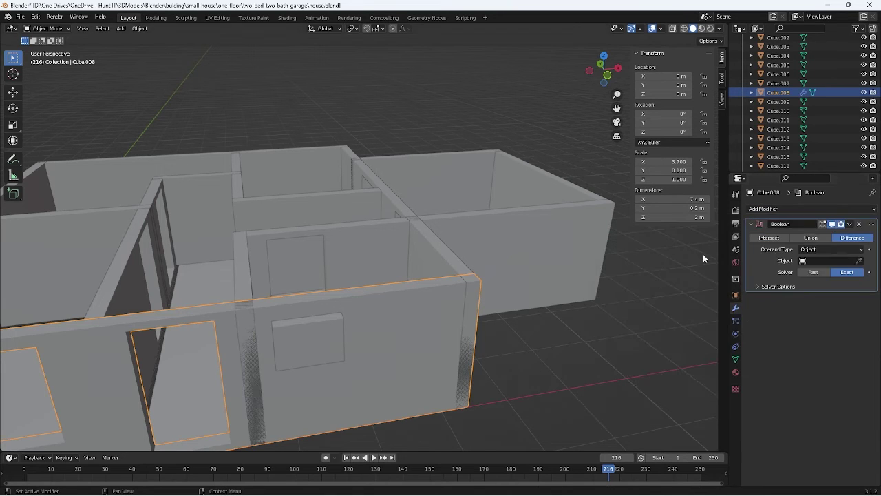
click(859, 260)
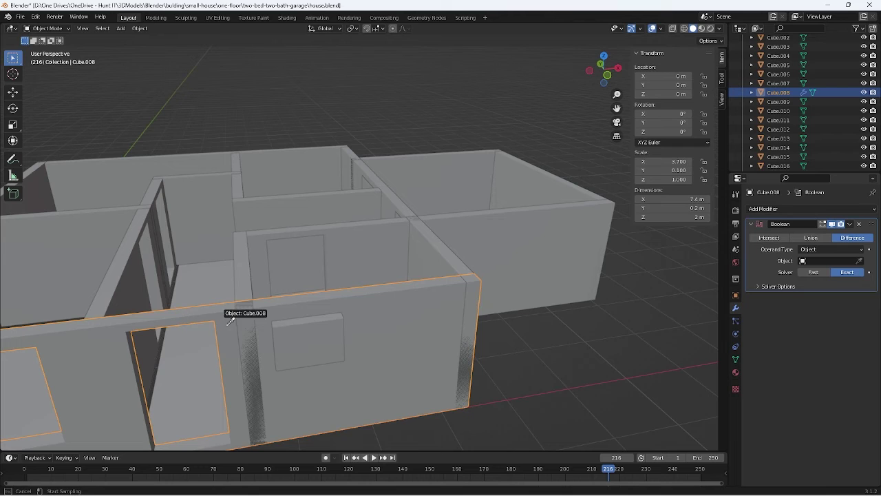
click(316, 331)
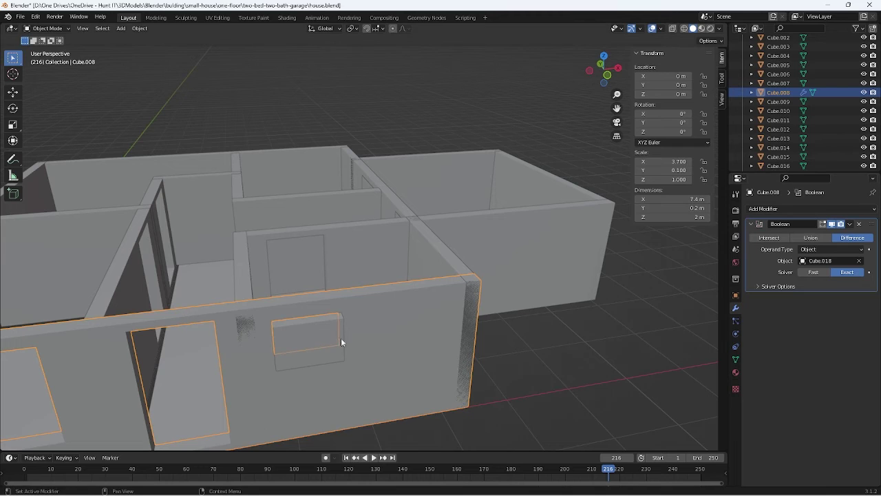
click(426, 377)
- Apply the Boolean as Visual Geometry to Mesh, then select cutter Cube.018
click(203, 316)
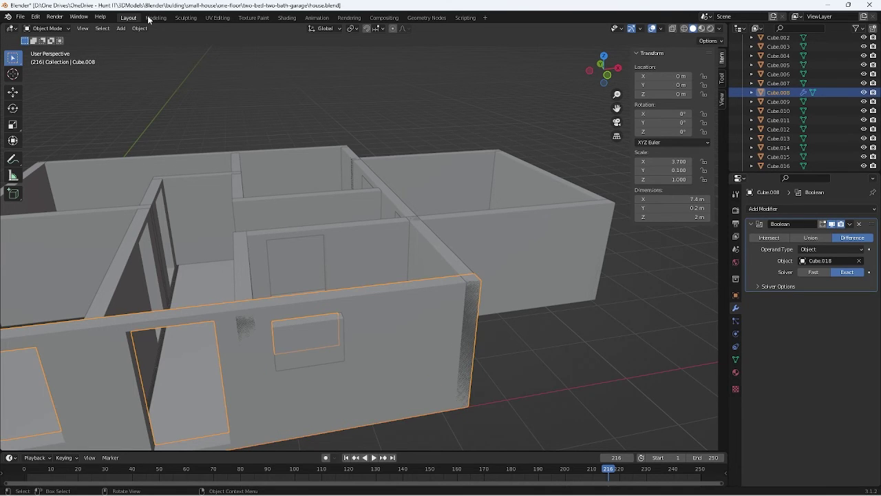
click(140, 29)
click(141, 29)
click(141, 29)
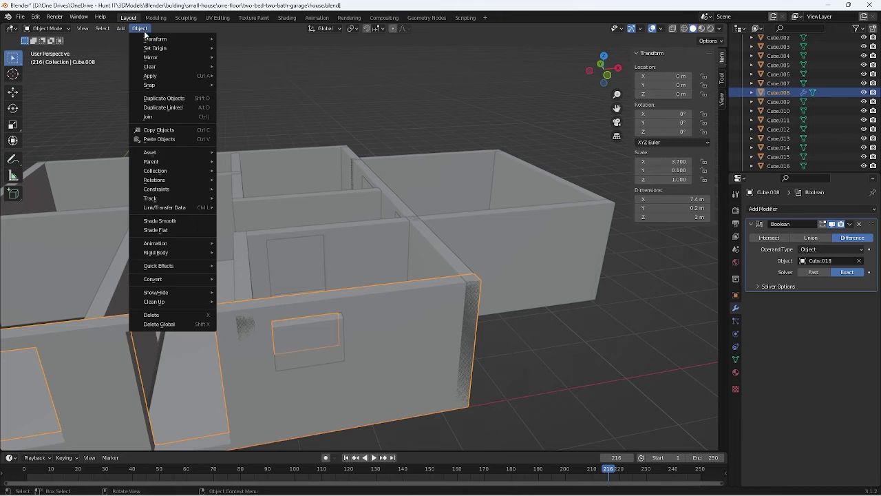
mouse_move(189, 74)
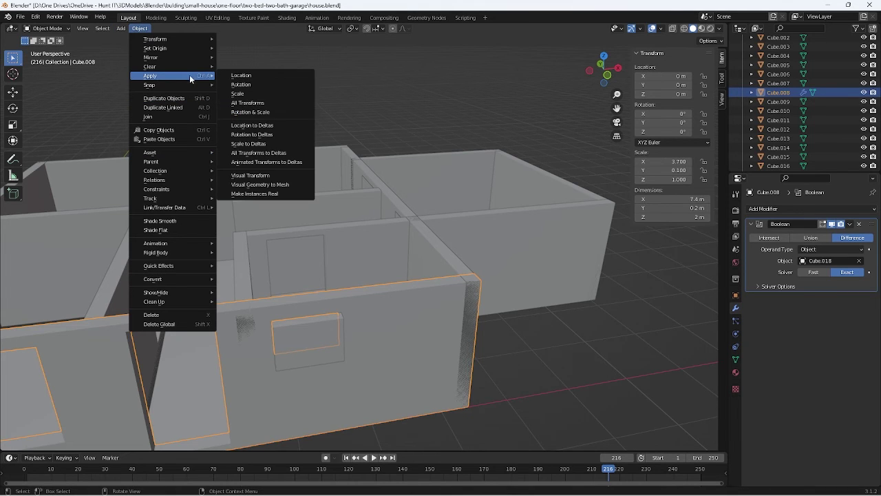
click(275, 185)
click(335, 356)
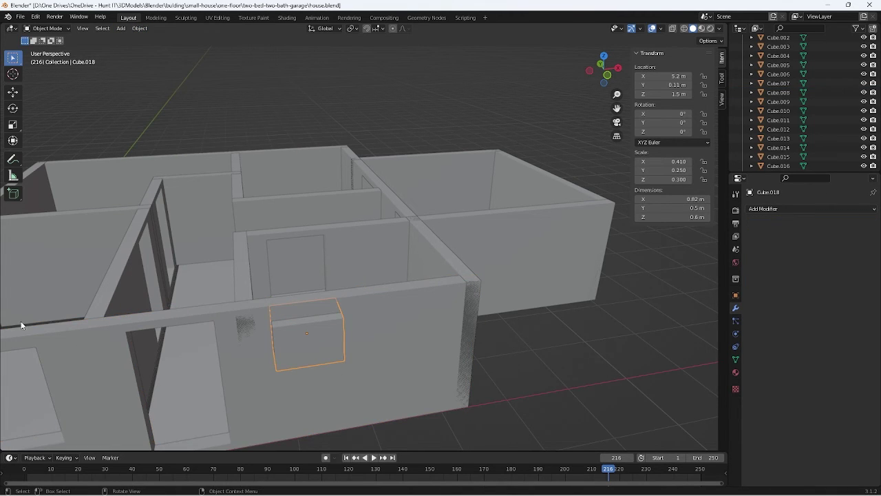
middle_drag(241, 321, 212, 308)
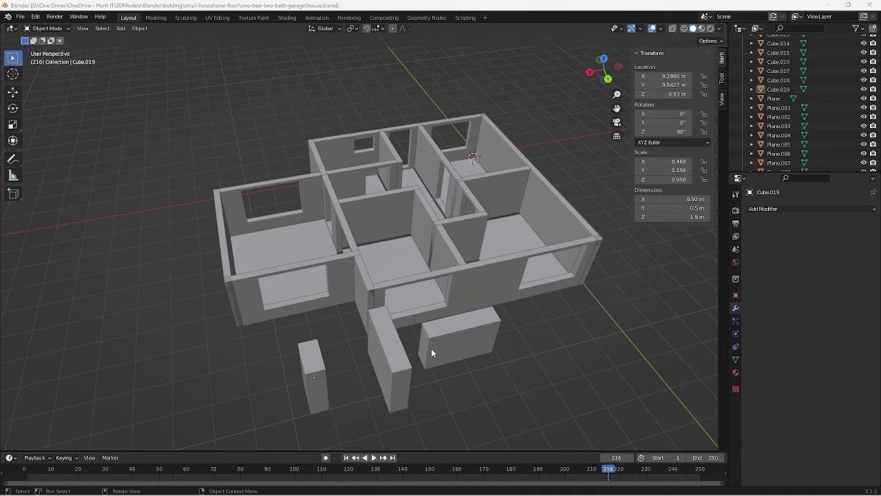
middle_drag(400, 324, 130, 330)
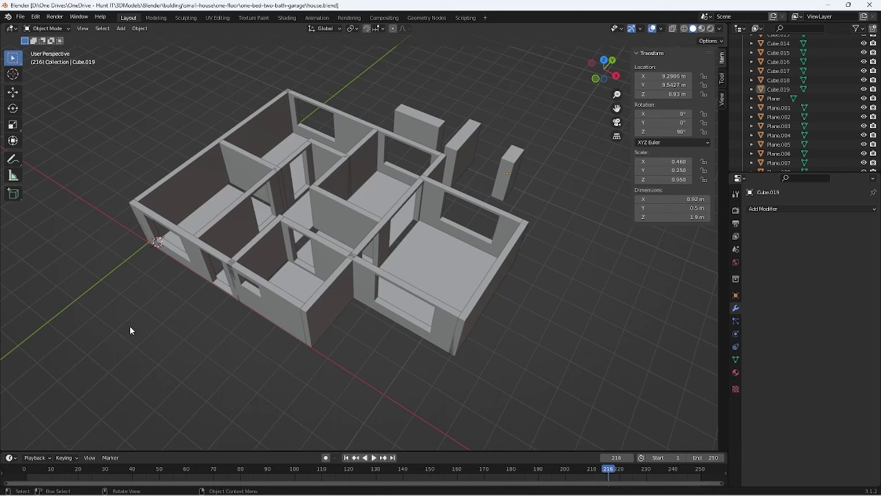
middle_drag(468, 259, 324, 240)
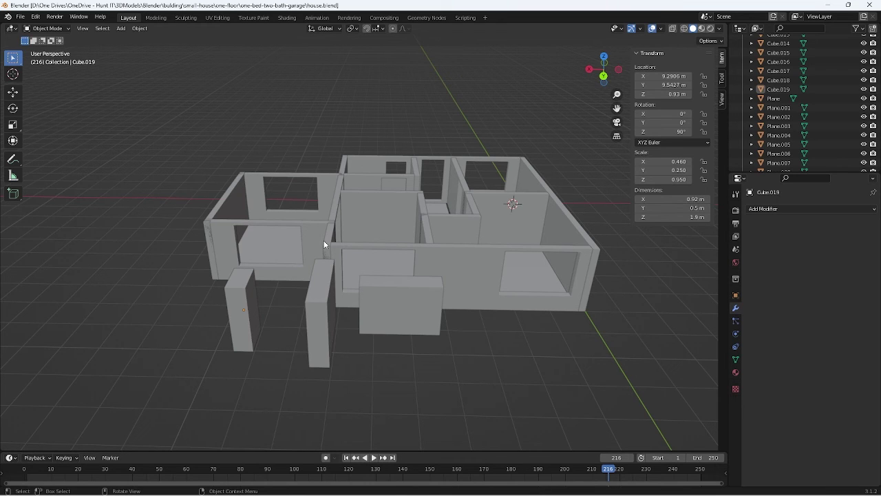
middle_drag(418, 291, 379, 327)
click(378, 327)
click(283, 333)
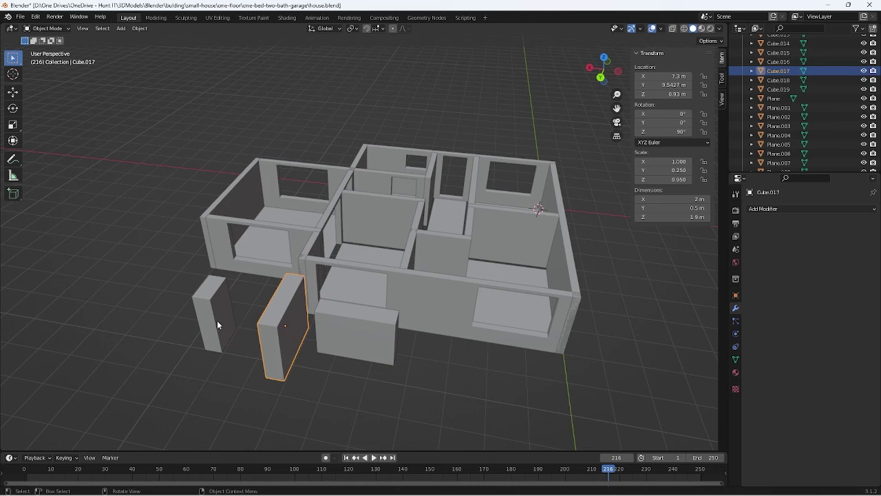
click(217, 320)
click(299, 323)
click(342, 329)
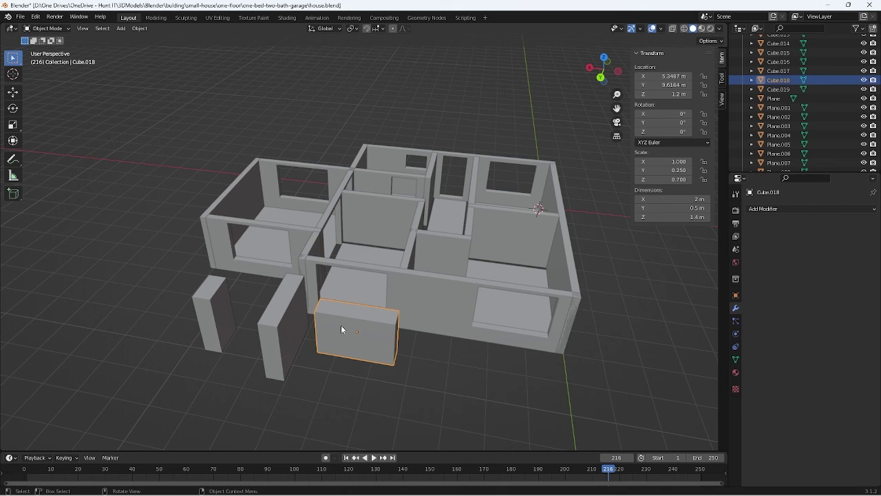
click(276, 345)
click(209, 321)
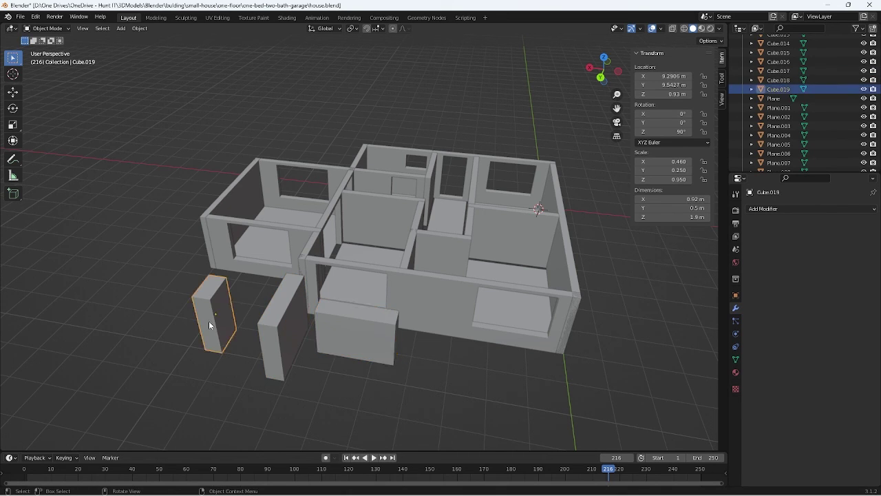
click(293, 336)
click(366, 336)
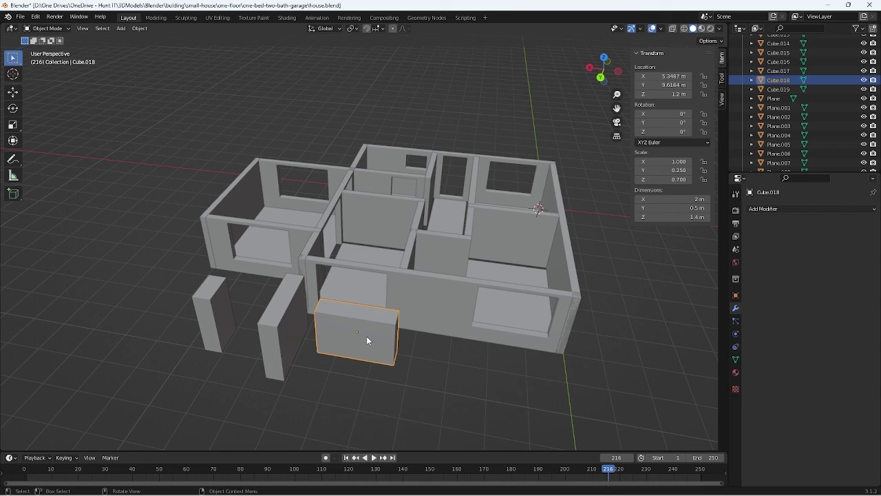